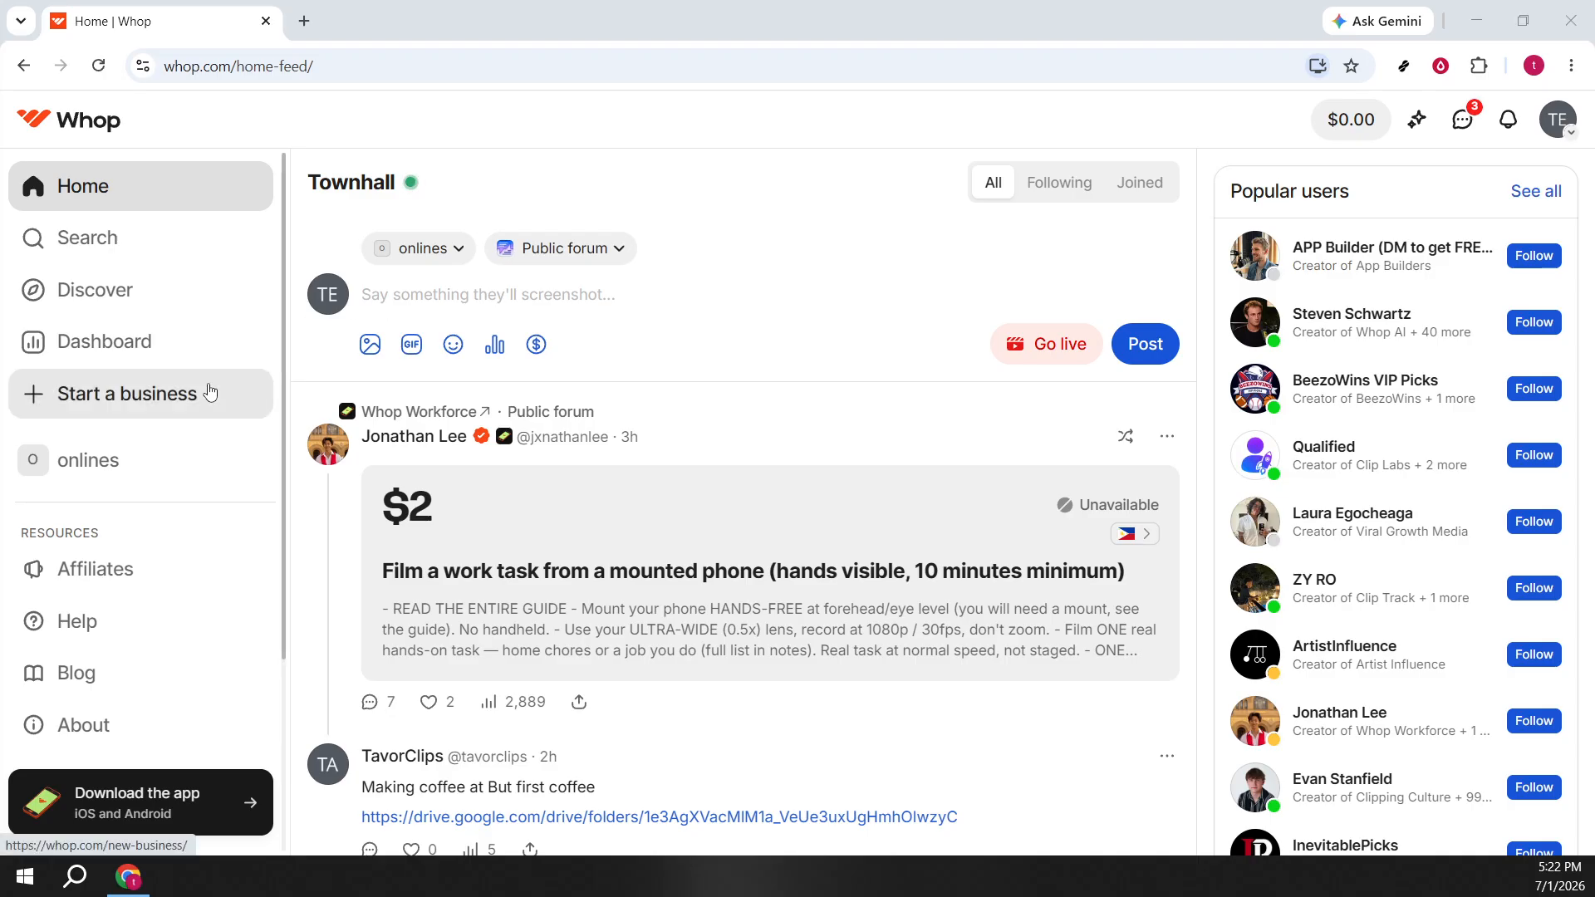
Start a new business from scratch and name it "Clipping"
{"action": "left_click", "coordinate": [148, 413]}
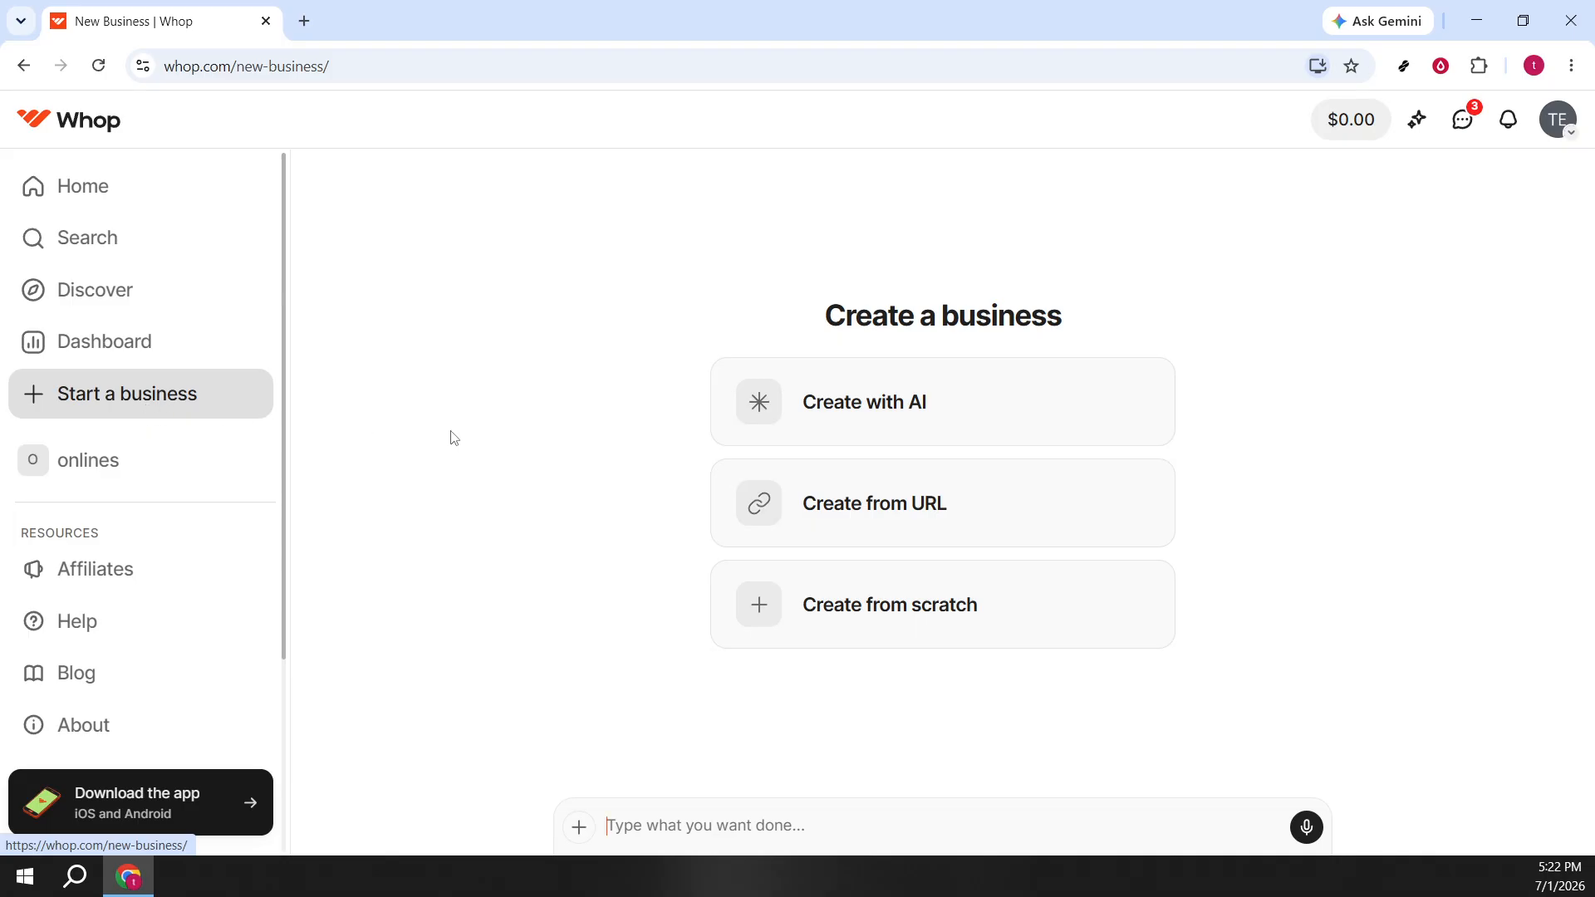
{"action": "left_click", "coordinate": [836, 404]}
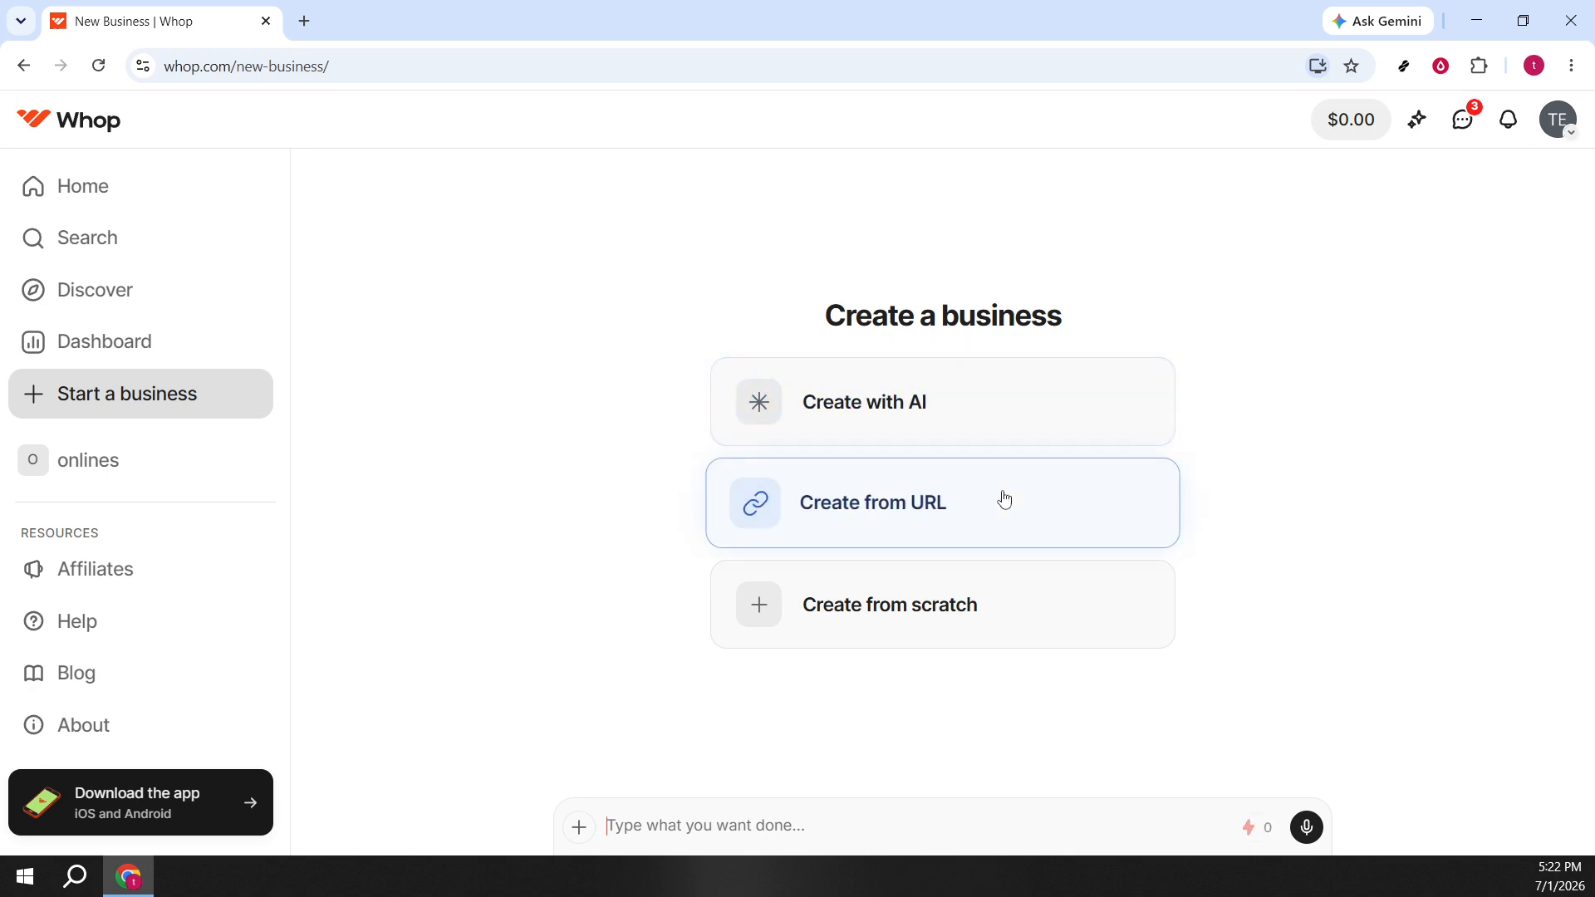
{"action": "left_click", "coordinate": [1034, 625]}
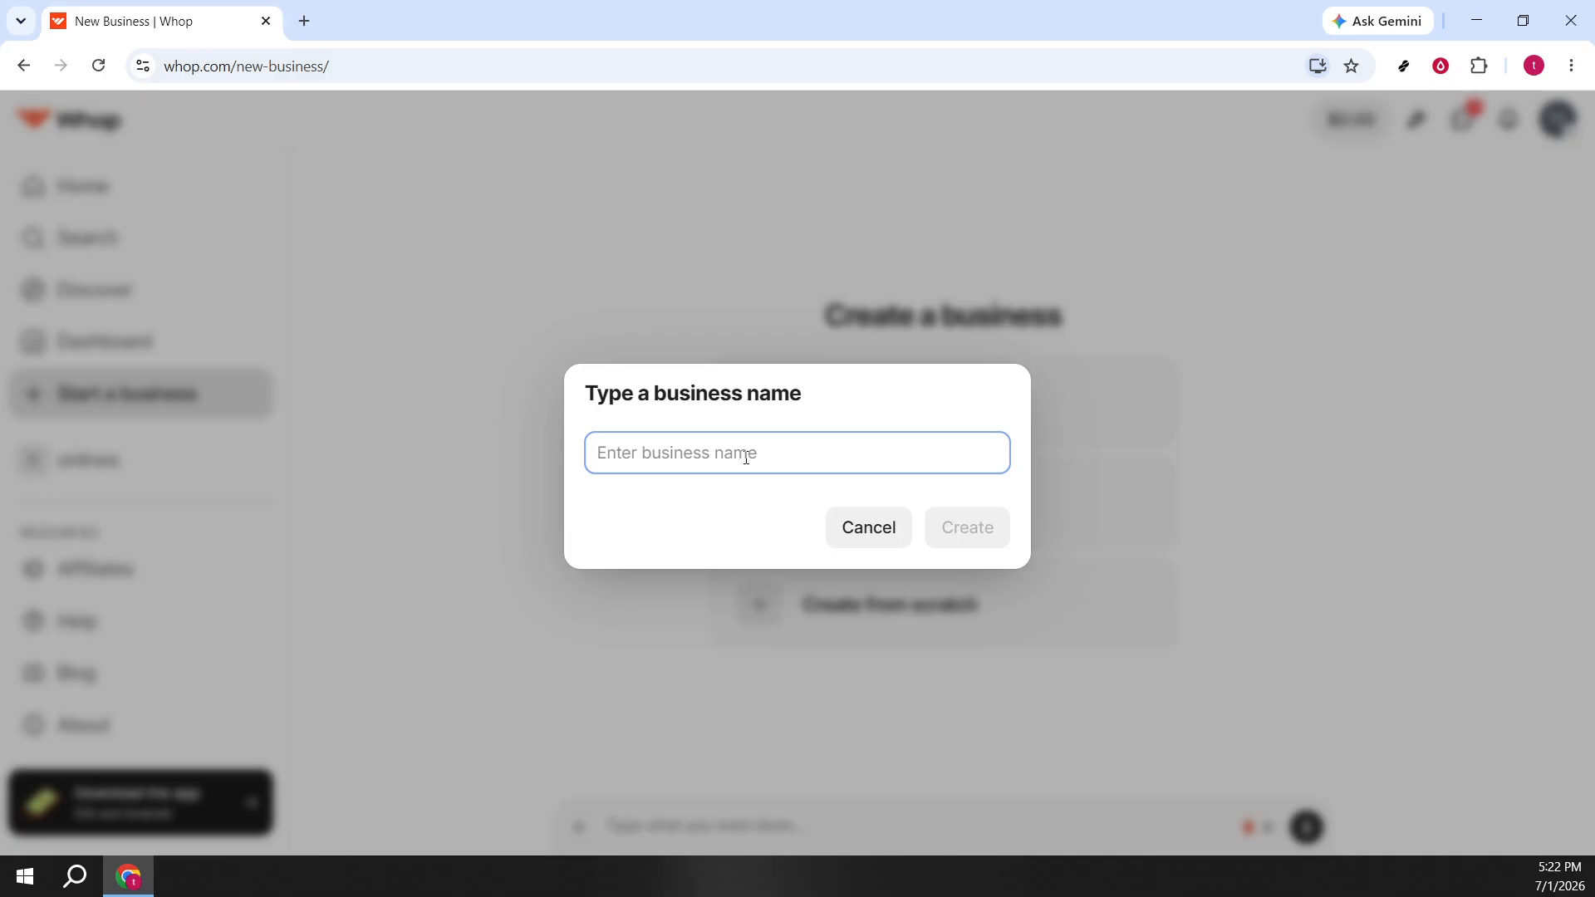
{"action": "type", "text": "Clipp"}
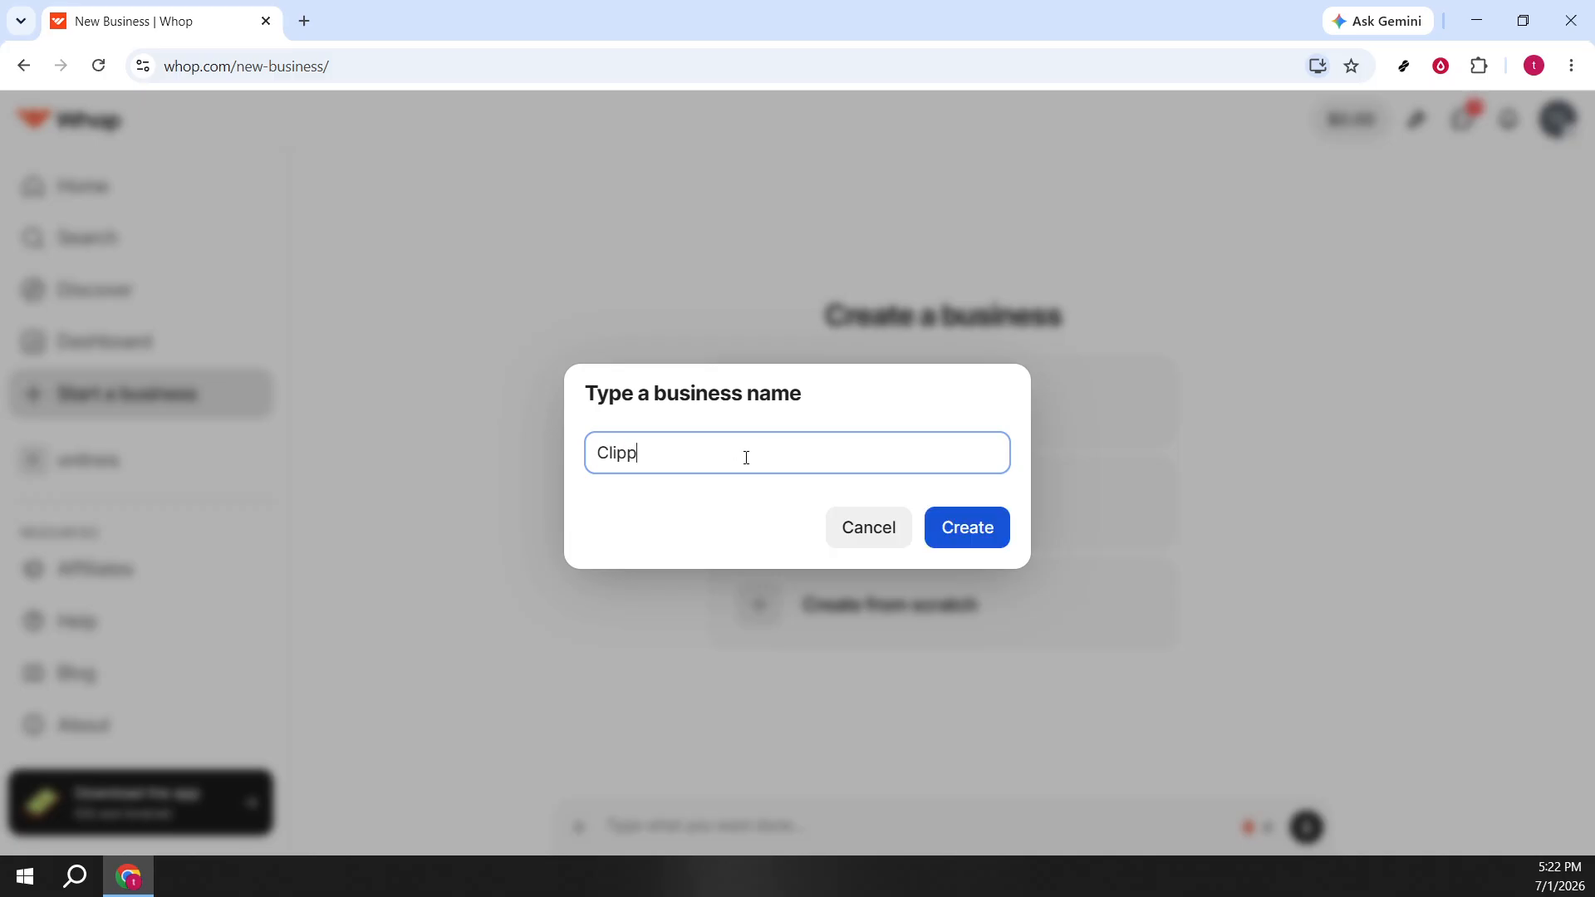
{"action": "type", "text": "ing"}
{"action": "left_click", "coordinate": [969, 529]}
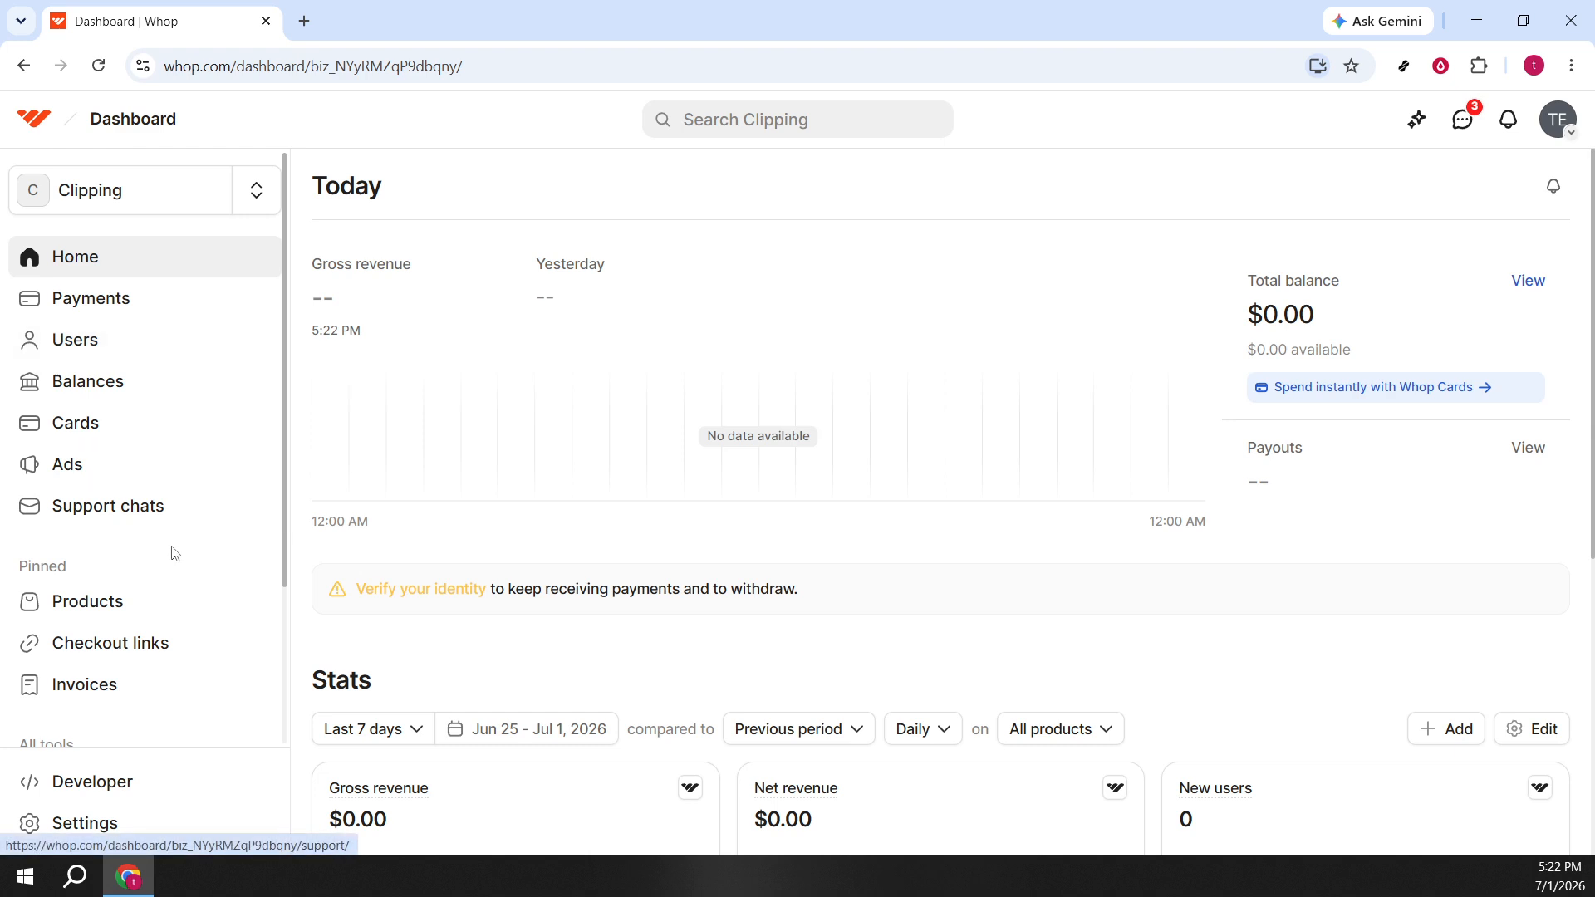
Start a new product named "Clipping" and generate its headline with AI
{"action": "left_click", "coordinate": [175, 615]}
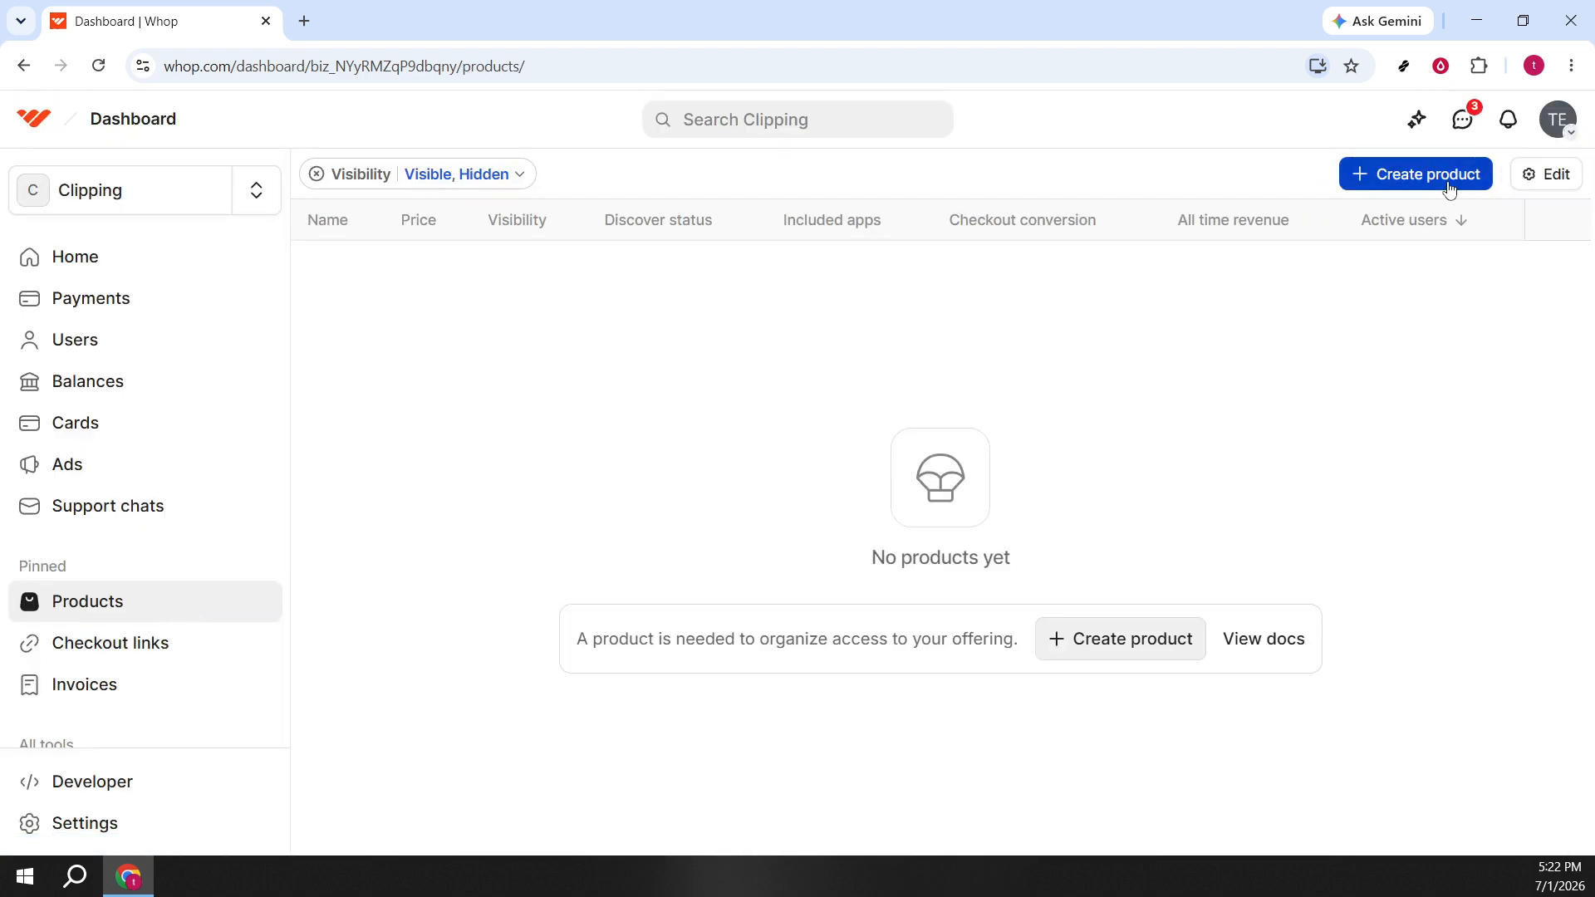
{"action": "left_click", "coordinate": [1443, 175]}
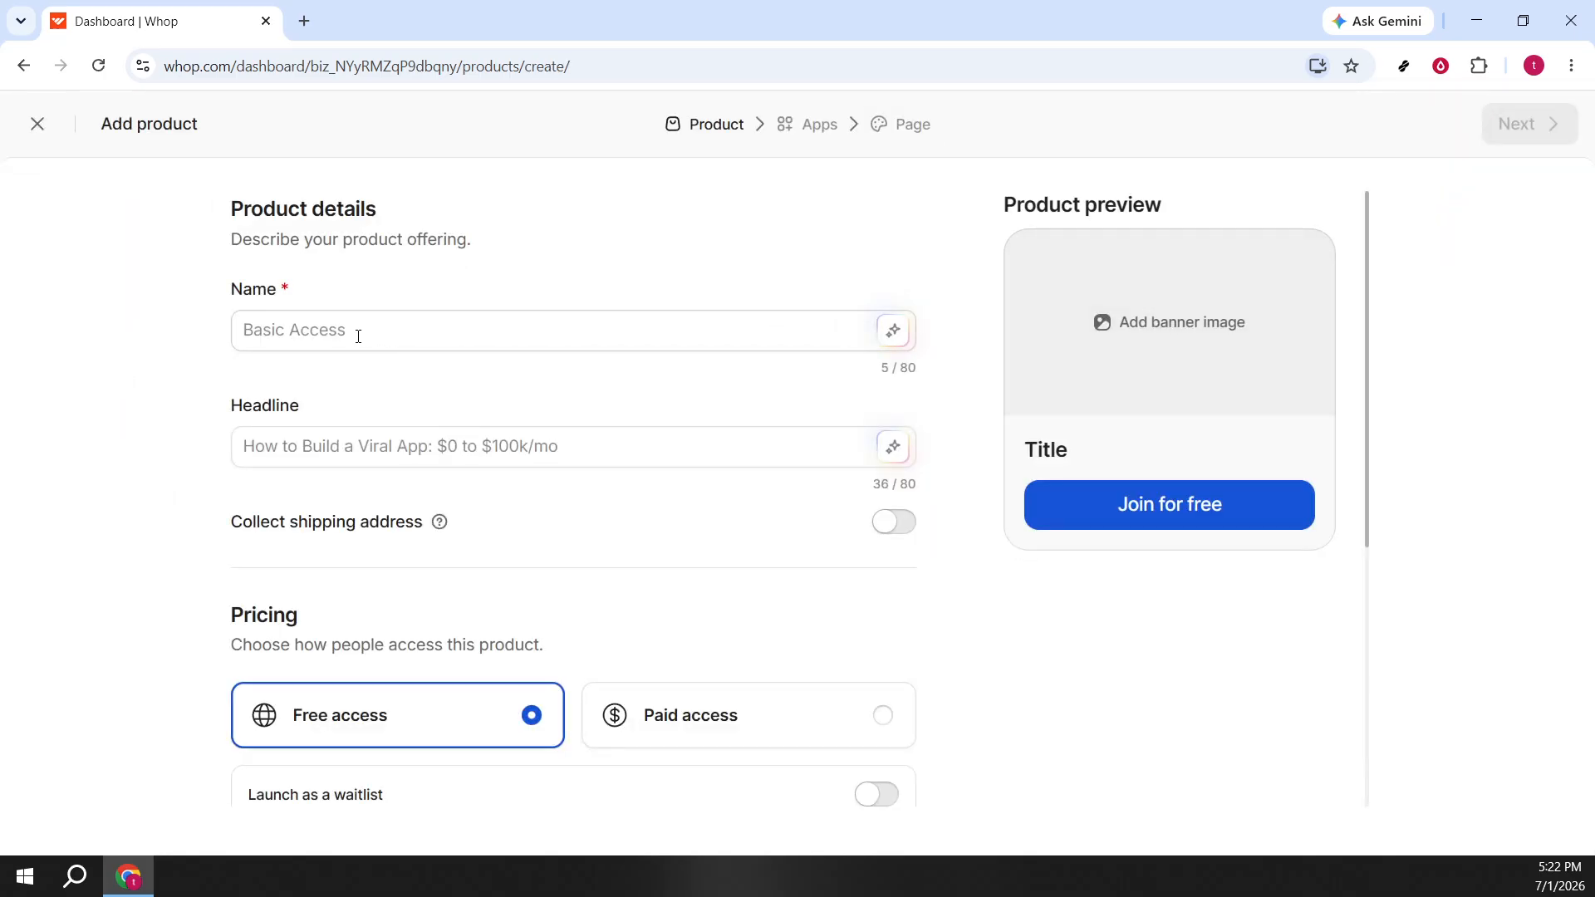
{"action": "left_click", "coordinate": [358, 336]}
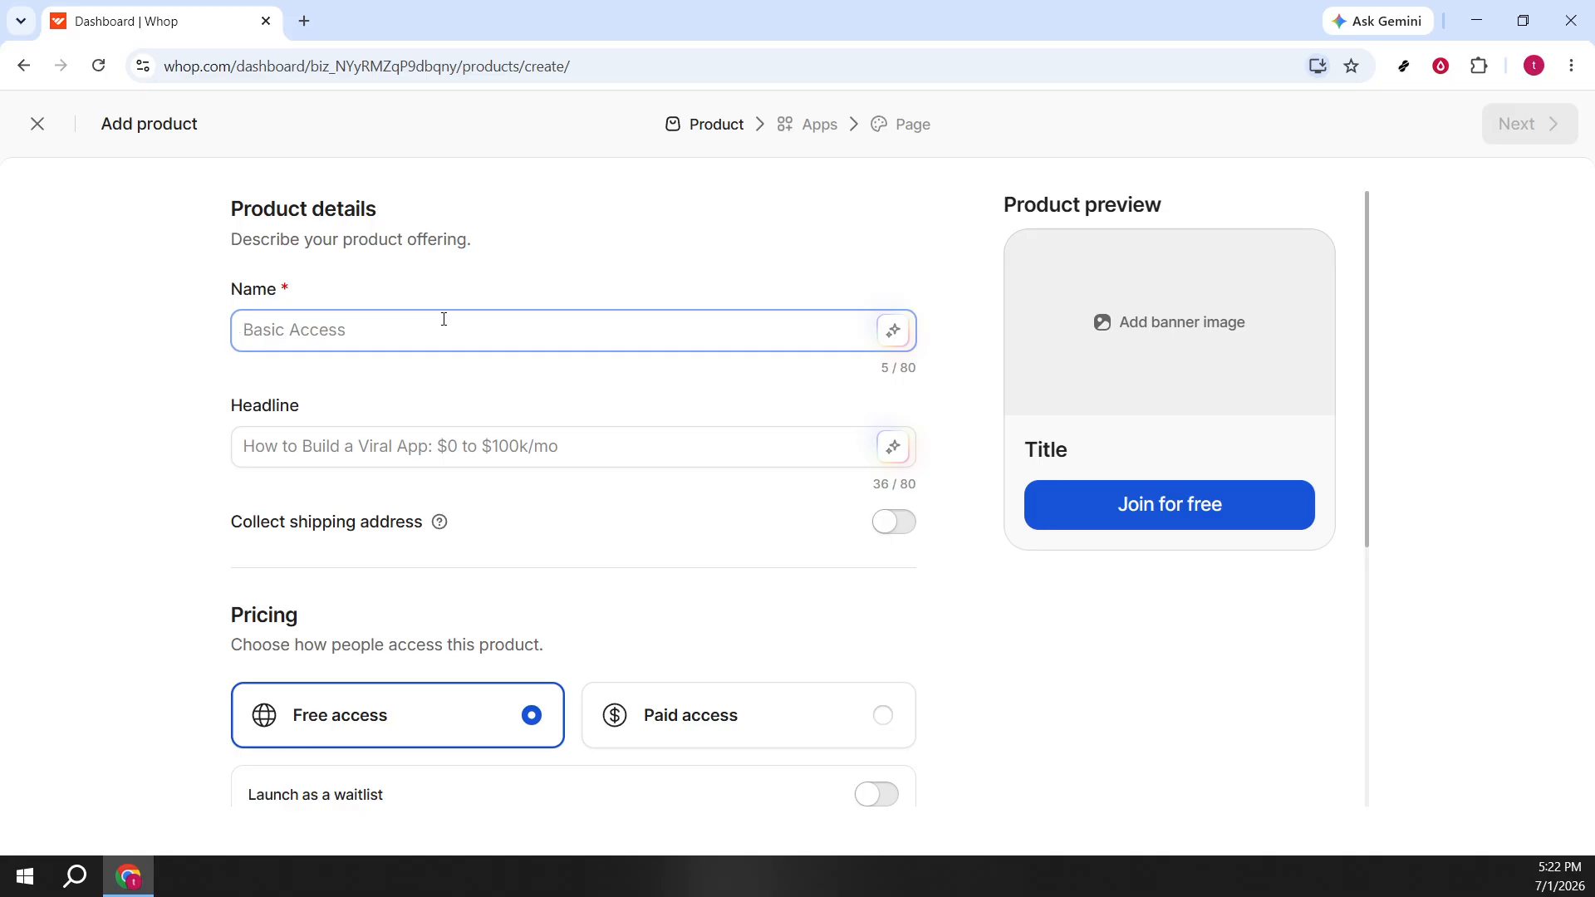
{"action": "type", "text": "Clipp"}
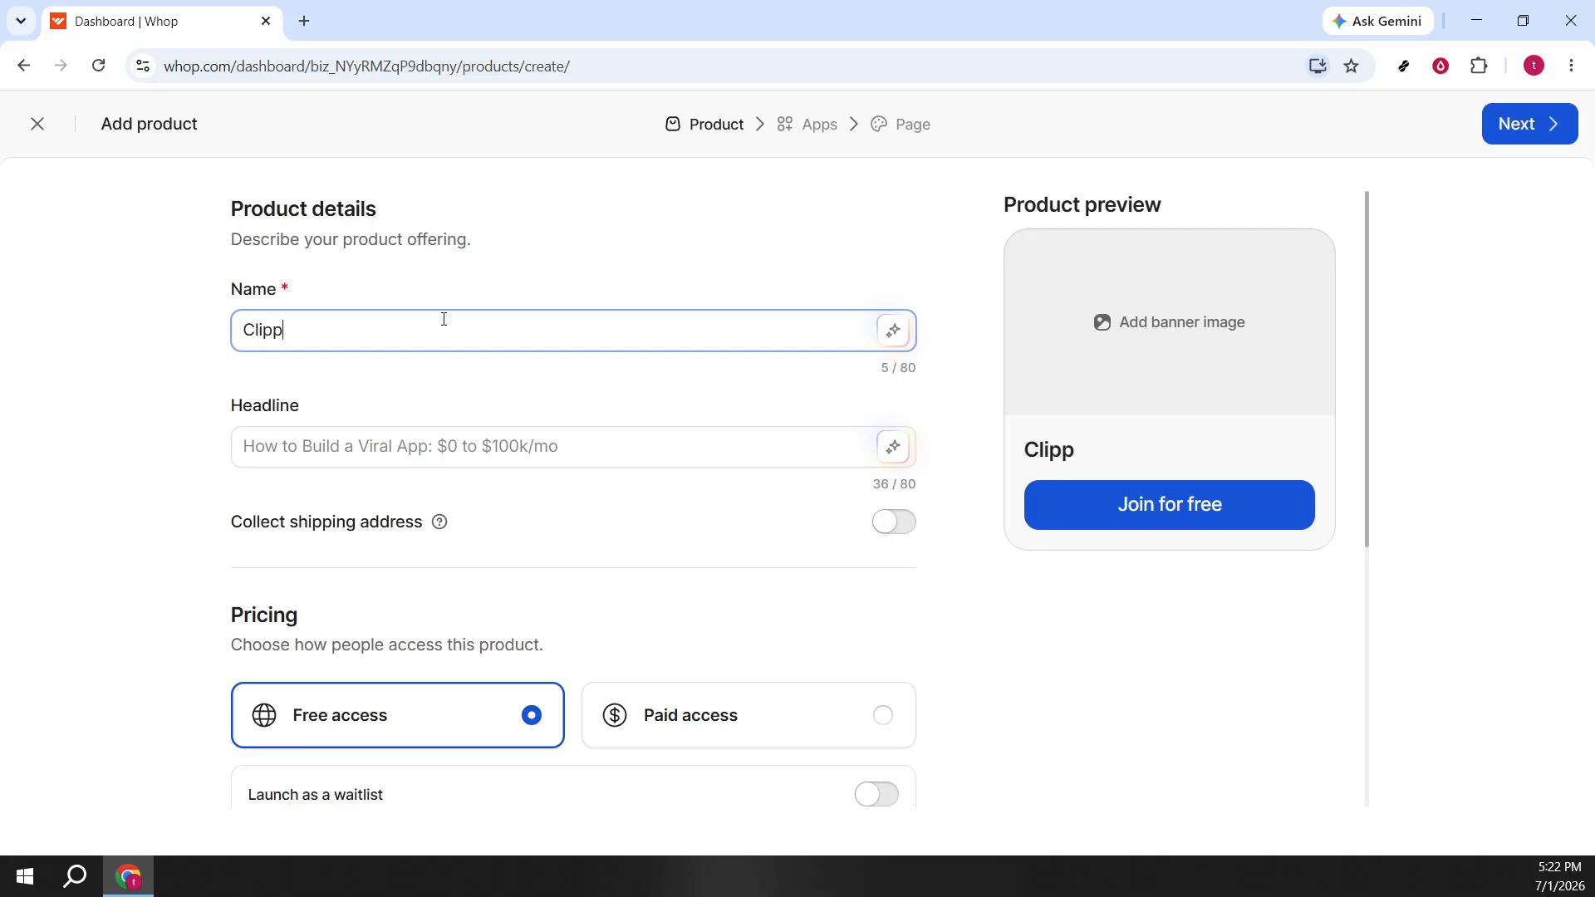
{"action": "type", "text": "ing"}
{"action": "left_click", "coordinate": [616, 454]}
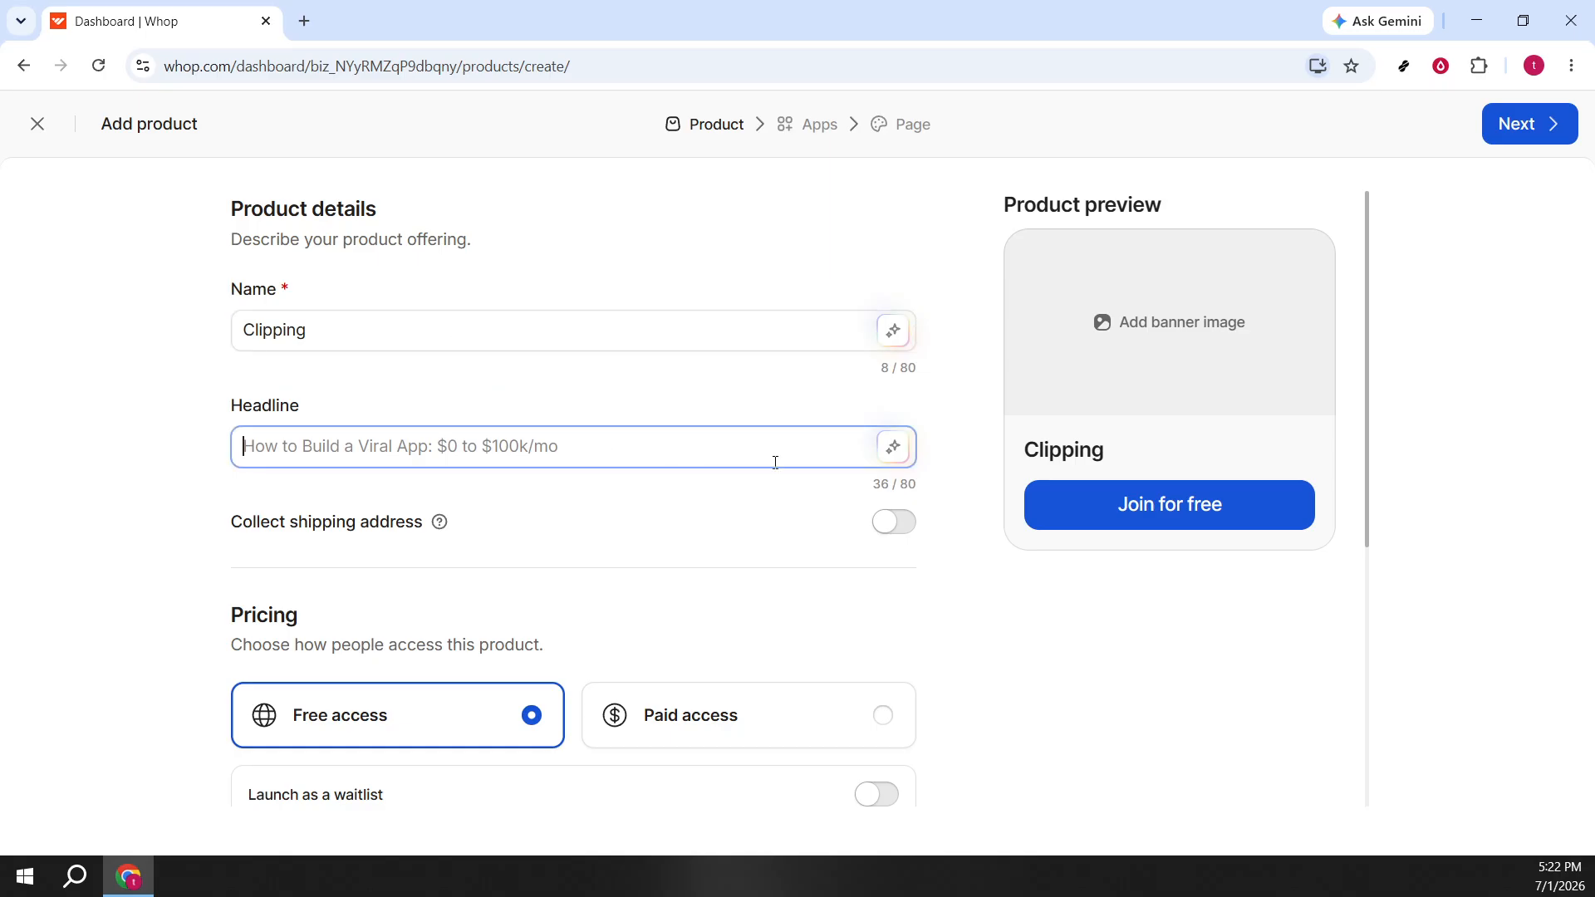
{"action": "left_click", "coordinate": [904, 458]}
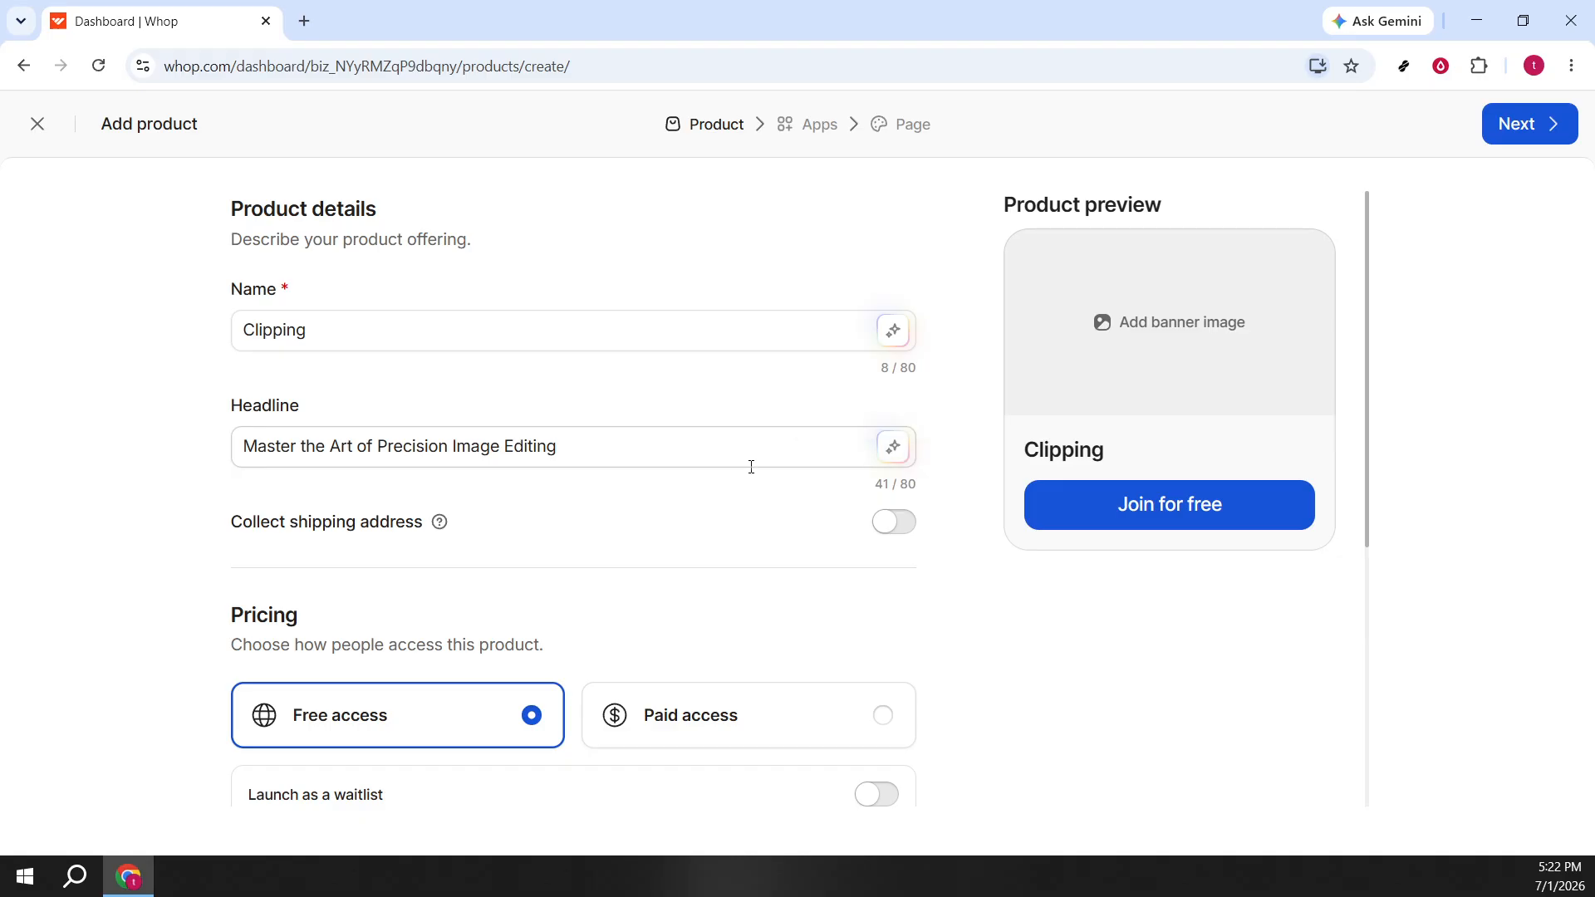
Try out shipping address collection and paid access pricing for the product, and restore the free access option
{"action": "left_click", "coordinate": [898, 530]}
{"action": "left_click", "coordinate": [899, 530]}
{"action": "scroll", "coordinate": [694, 542], "scroll_direction": "down", "scroll_amount": 3}
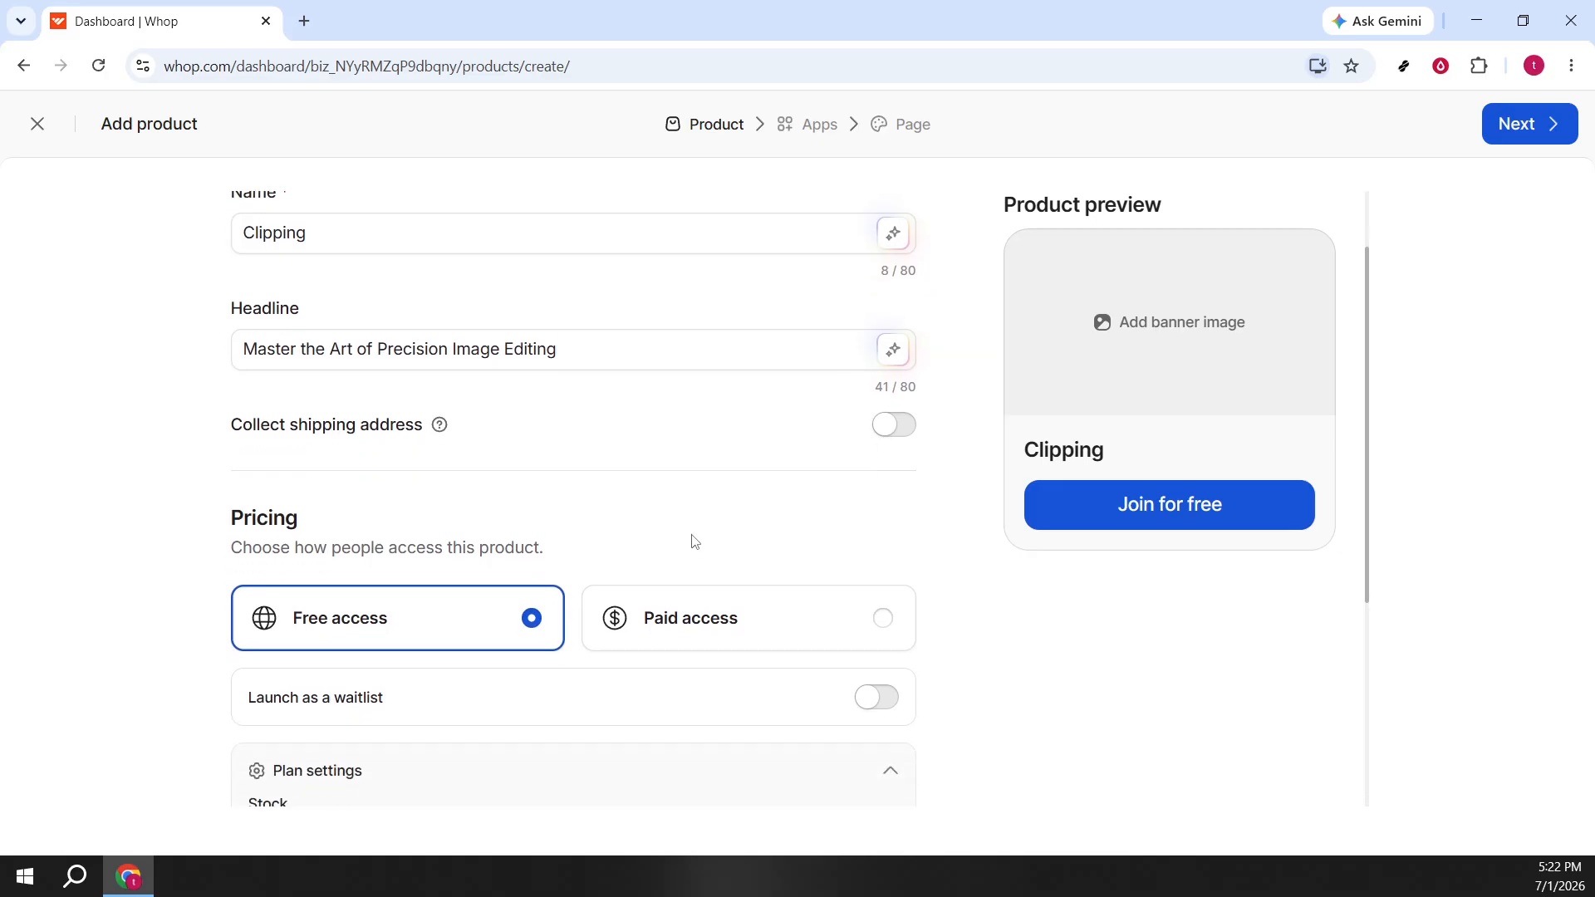
{"action": "scroll", "coordinate": [694, 541], "scroll_direction": "down", "scroll_amount": 1}
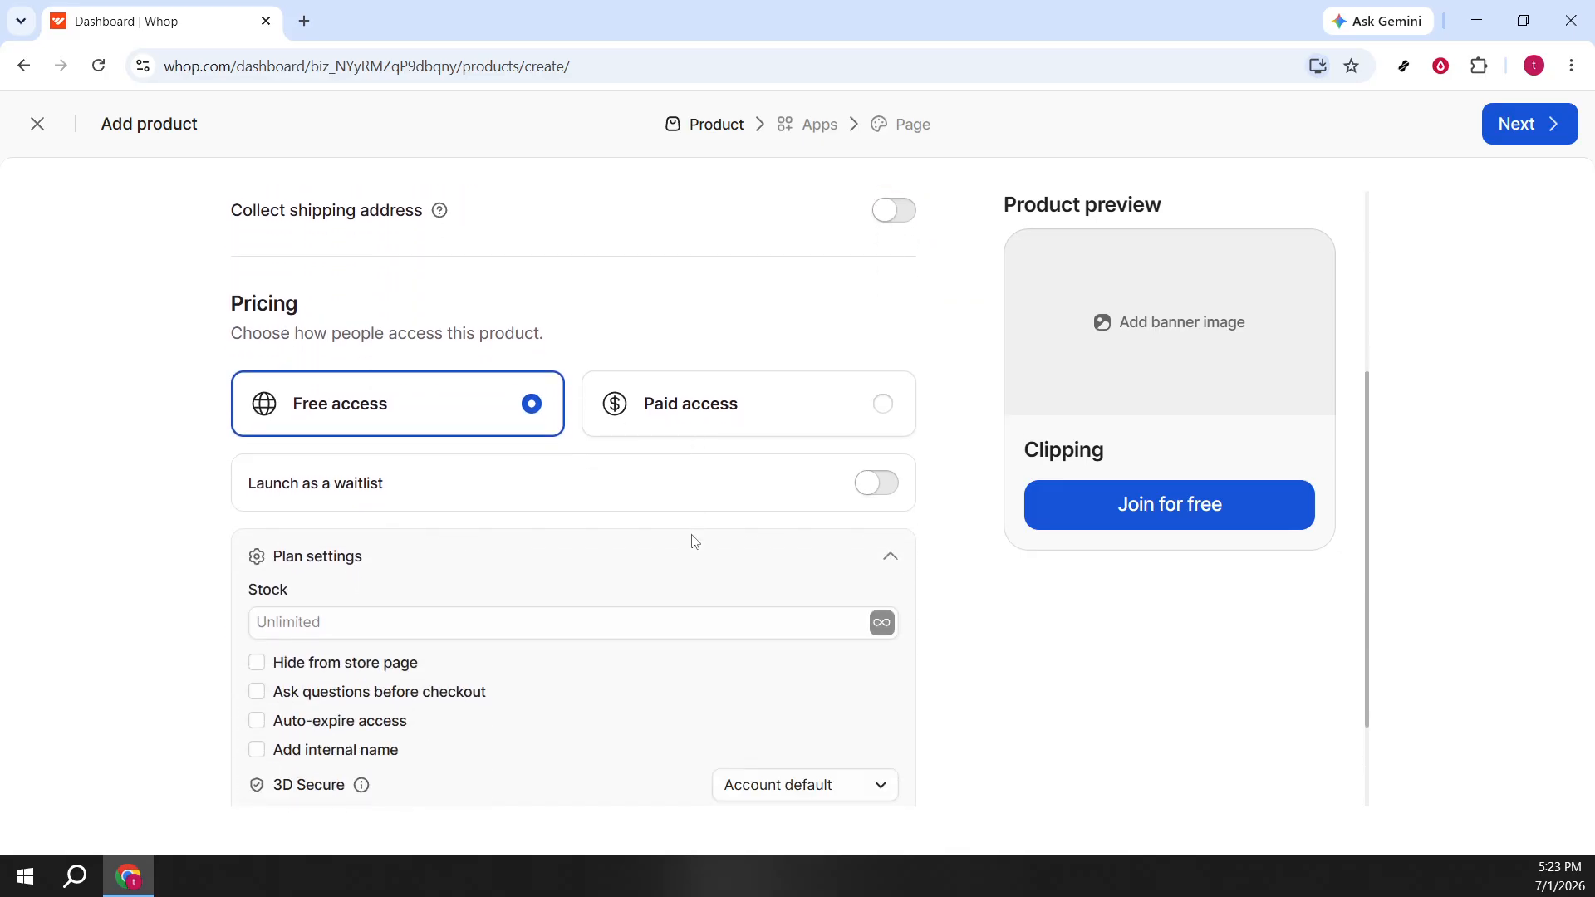
{"action": "left_click", "coordinate": [693, 409]}
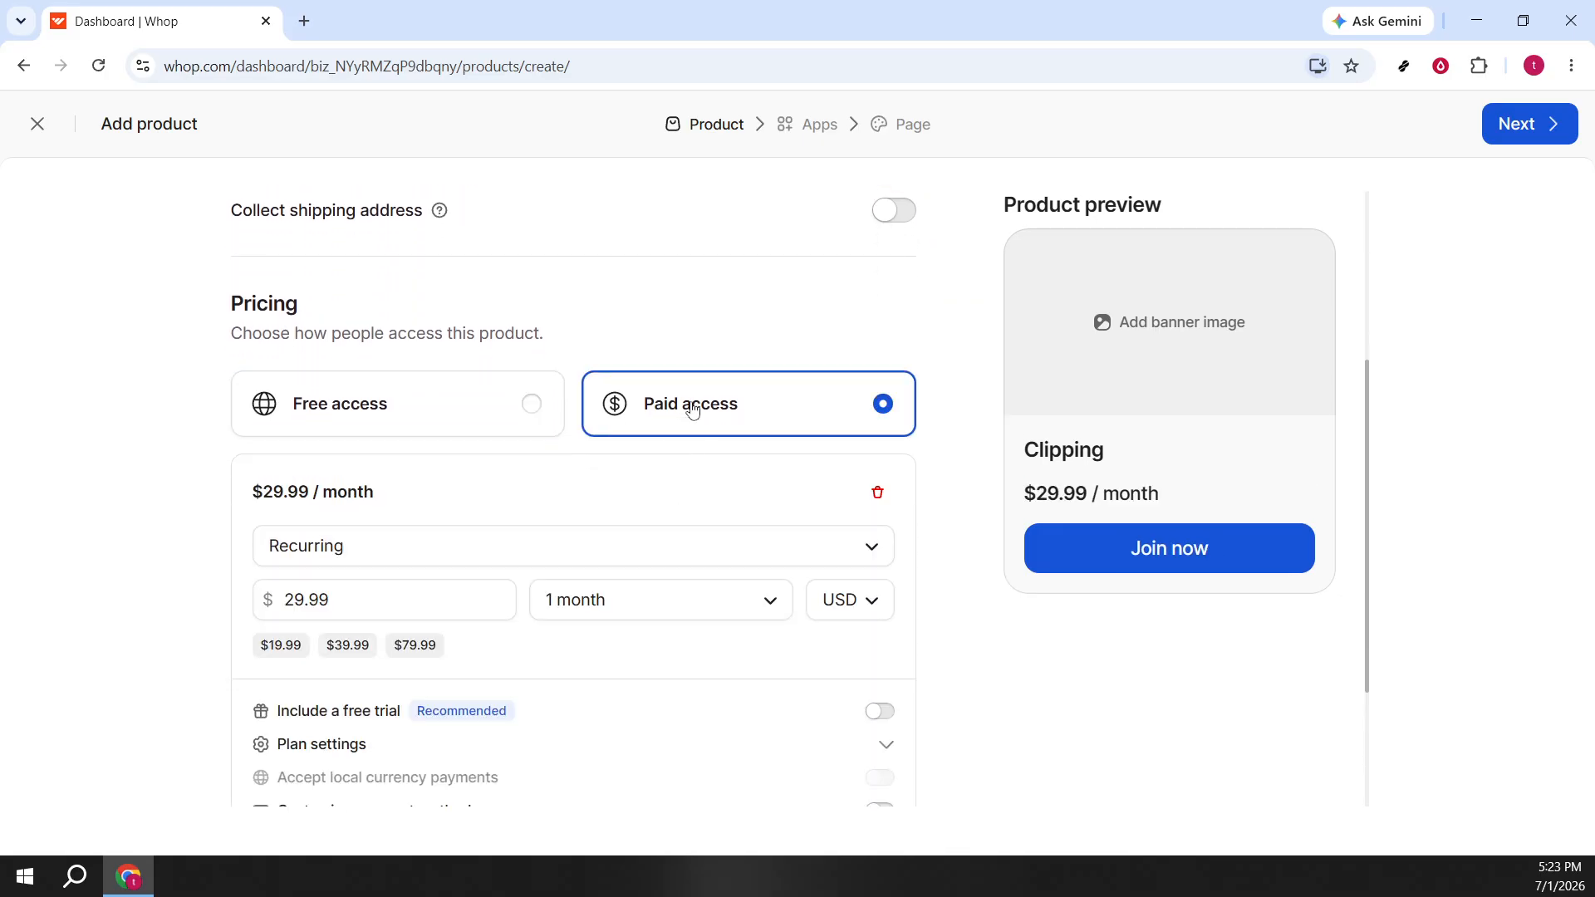
{"action": "left_click", "coordinate": [424, 412]}
{"action": "scroll", "coordinate": [425, 413], "scroll_direction": "down", "scroll_amount": 1}
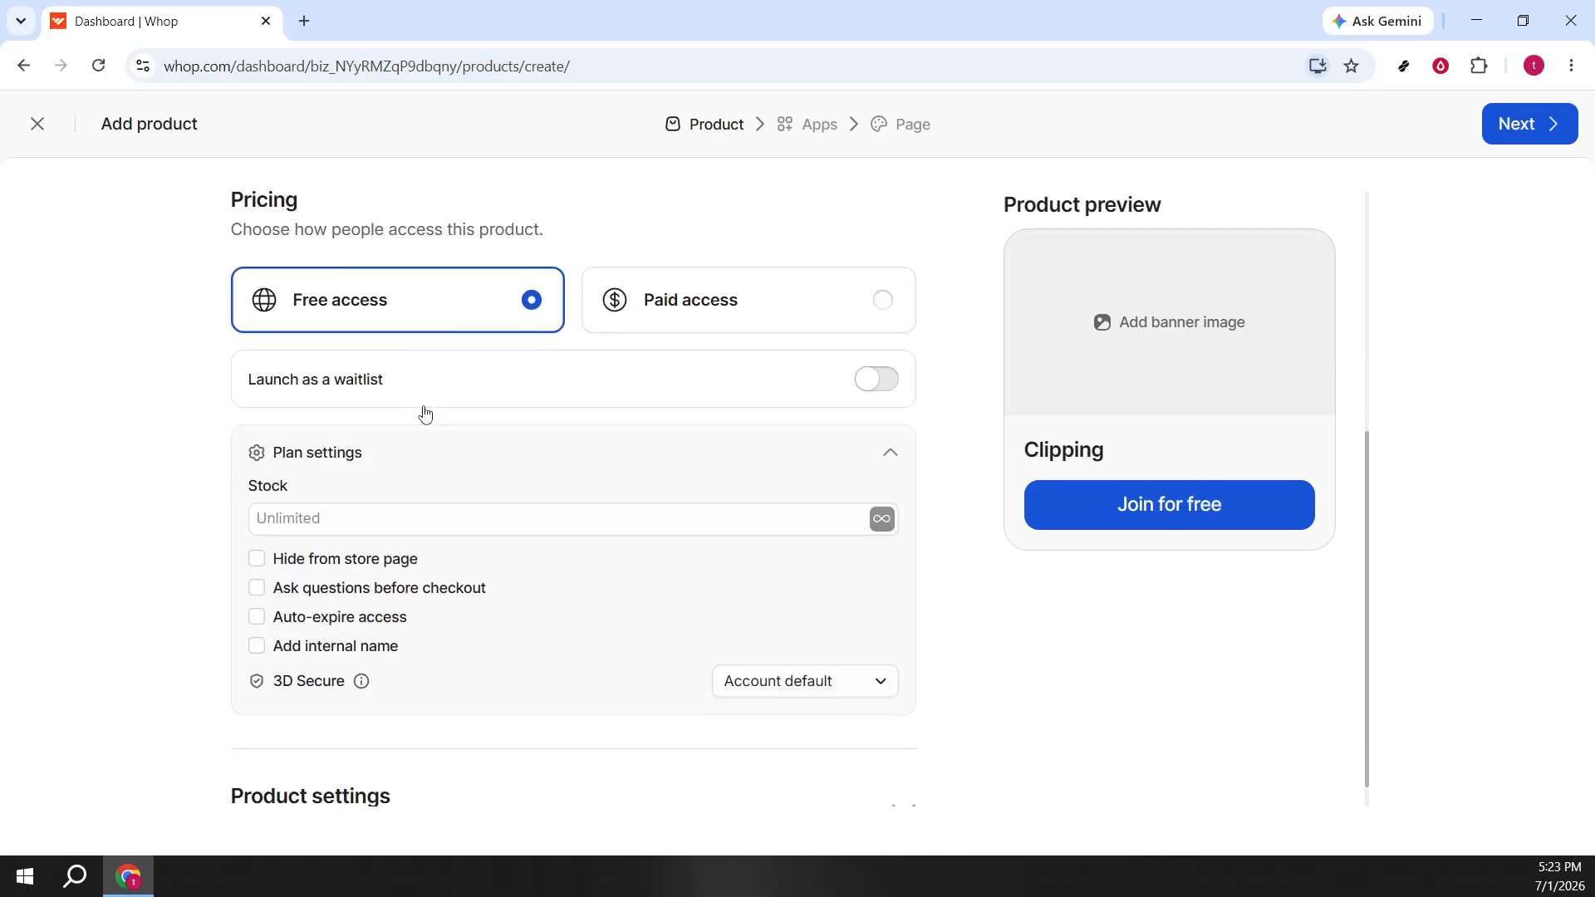
{"action": "left_click", "coordinate": [714, 309]}
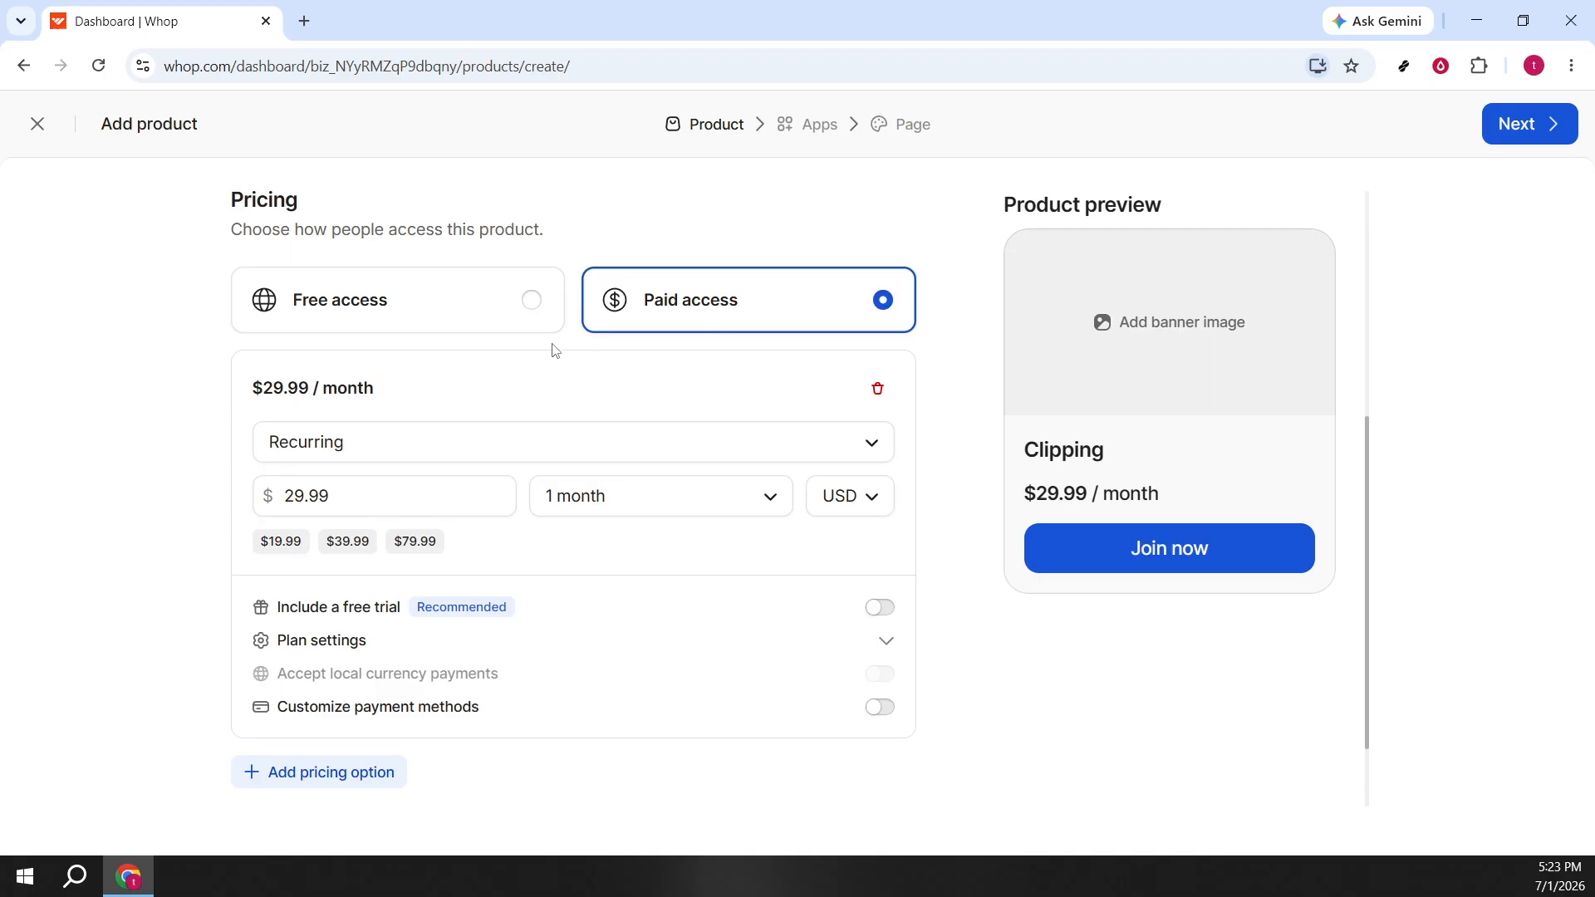
{"action": "left_click", "coordinate": [388, 323]}
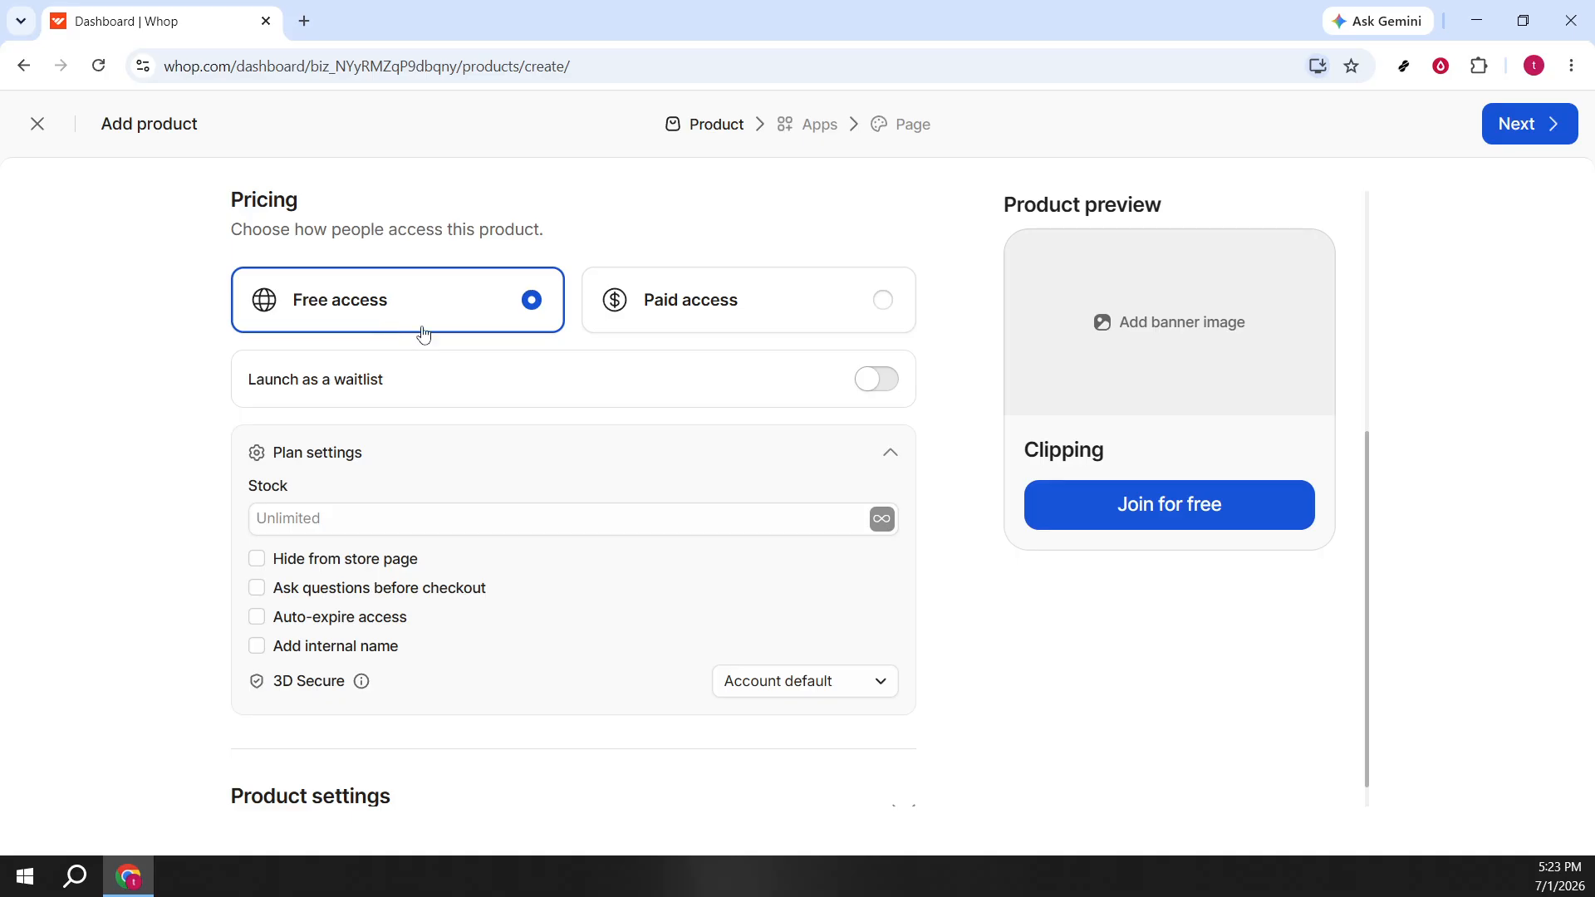
{"action": "scroll", "coordinate": [534, 370], "scroll_direction": "down", "scroll_amount": 1}
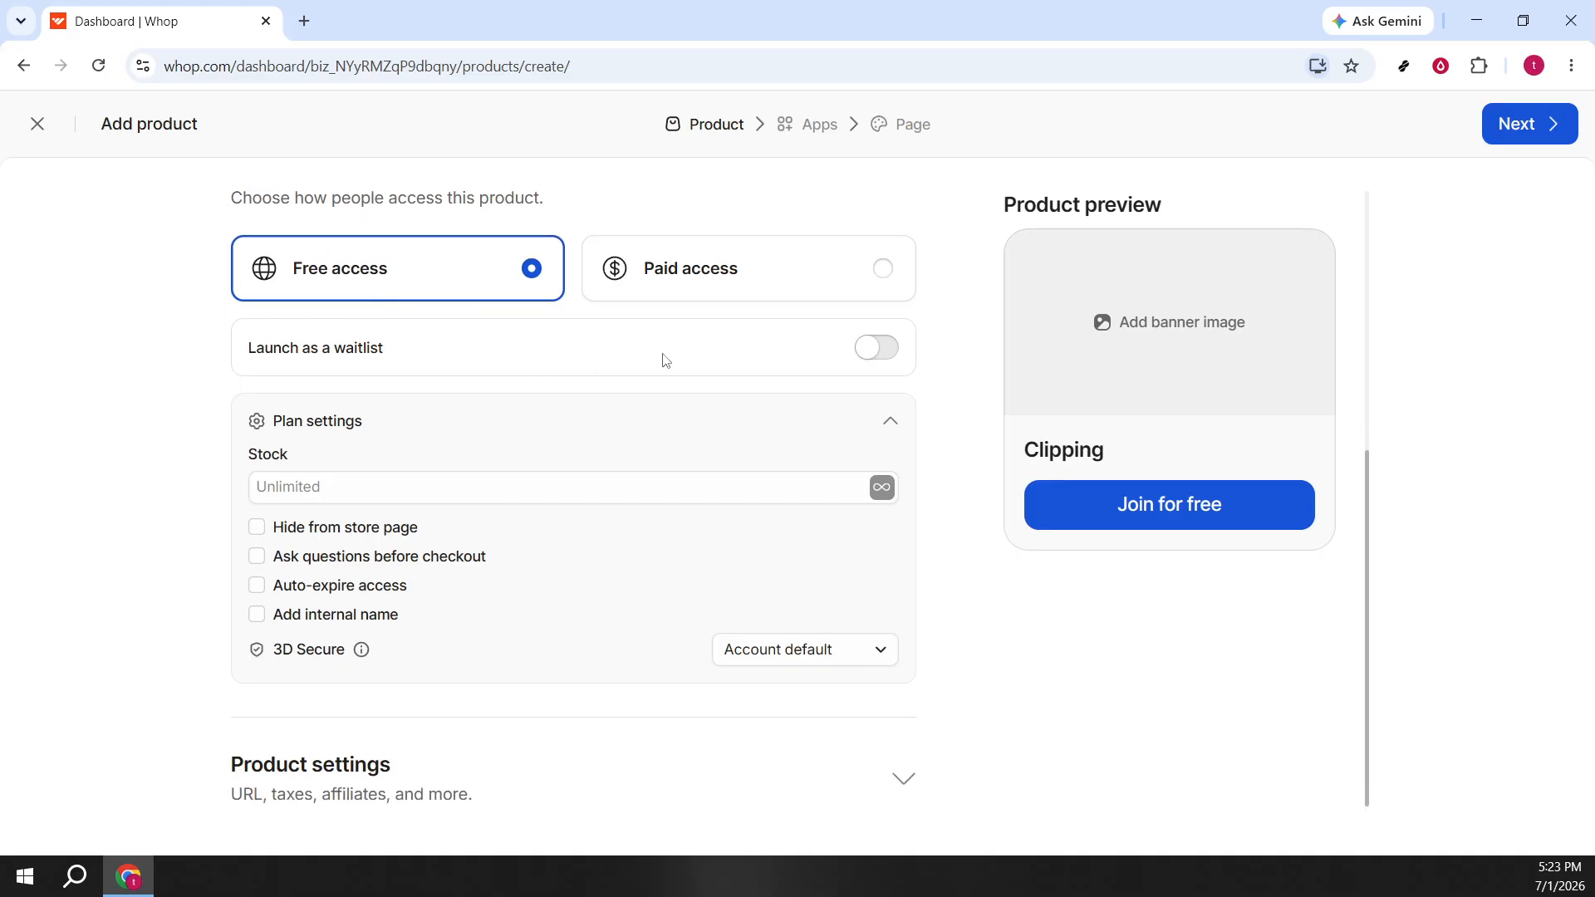
Try launching the product as a waitlist, revert that option, and review the plan settings
{"action": "left_click", "coordinate": [878, 352]}
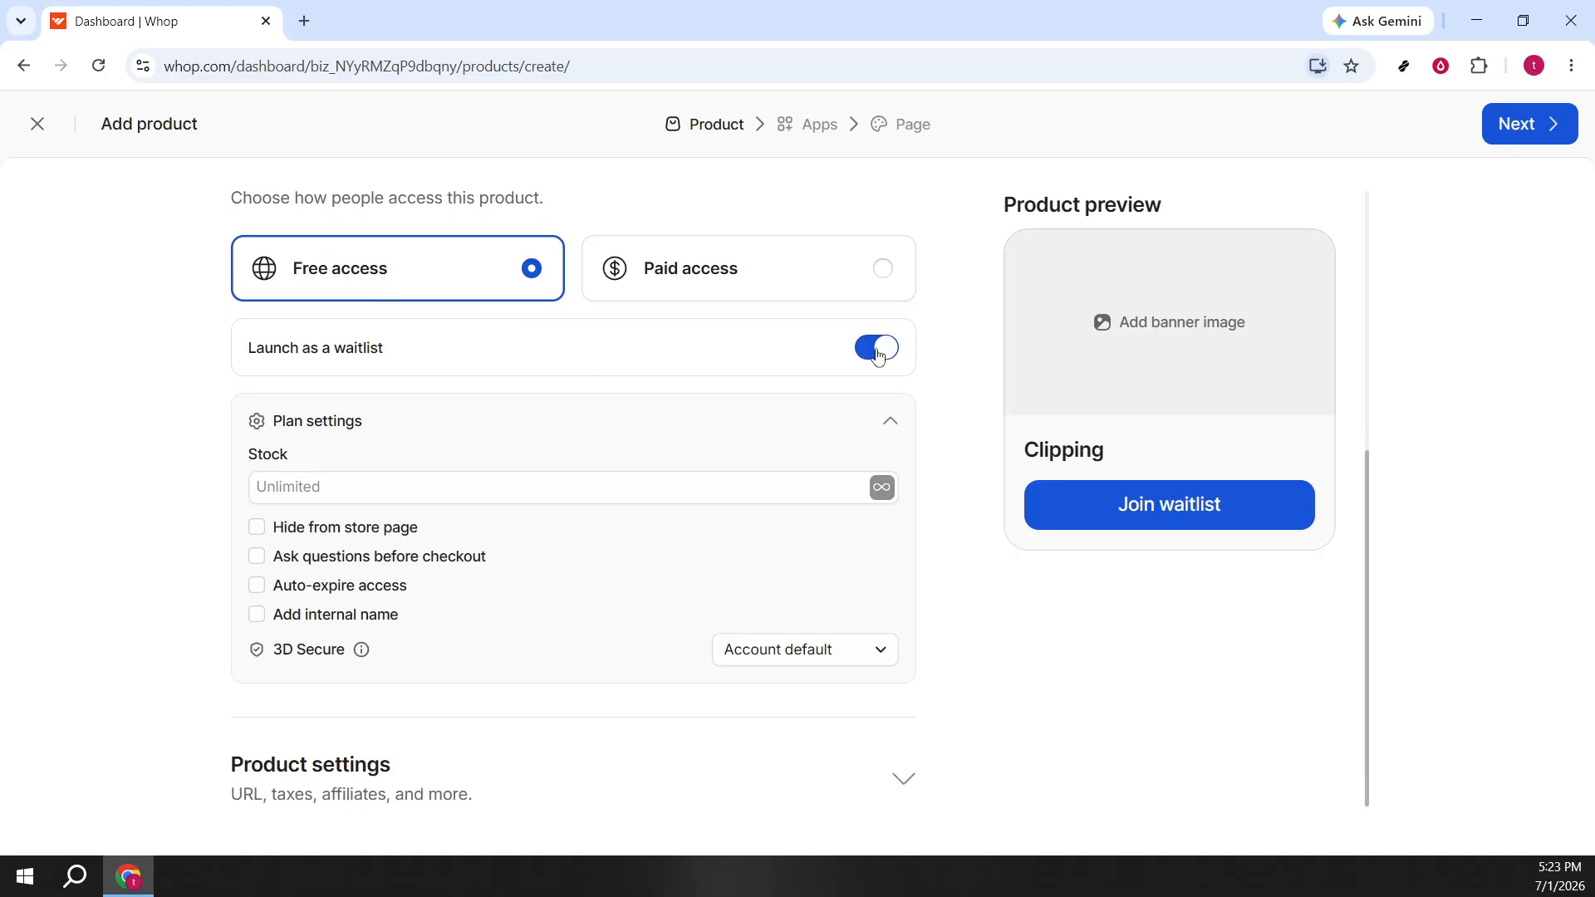
{"action": "left_click", "coordinate": [877, 353]}
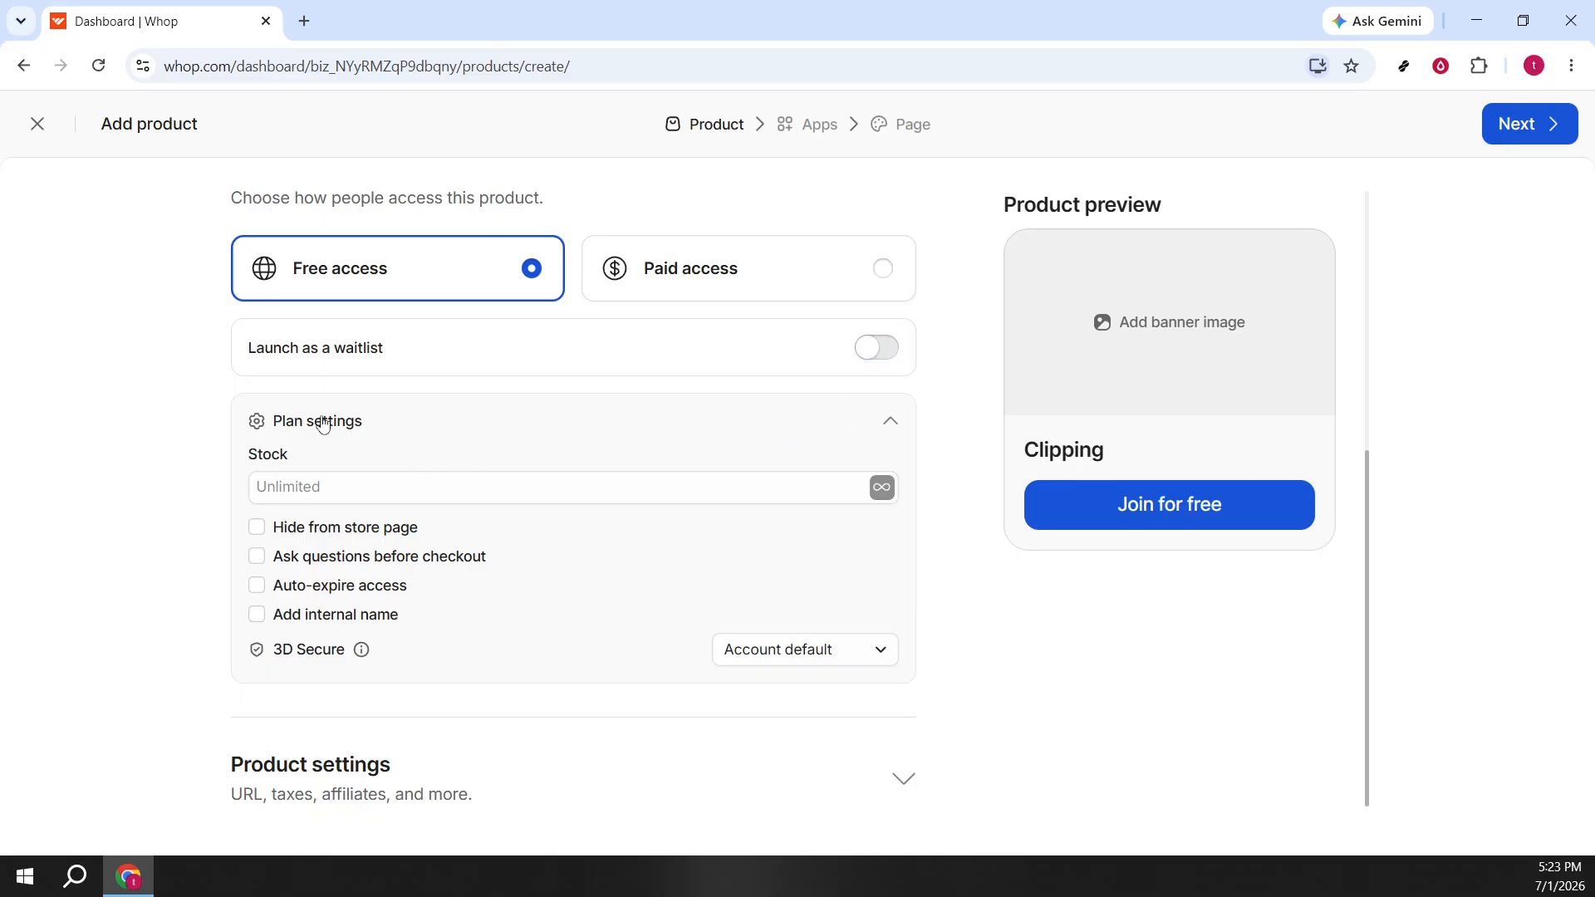
{"action": "left_click", "coordinate": [822, 428]}
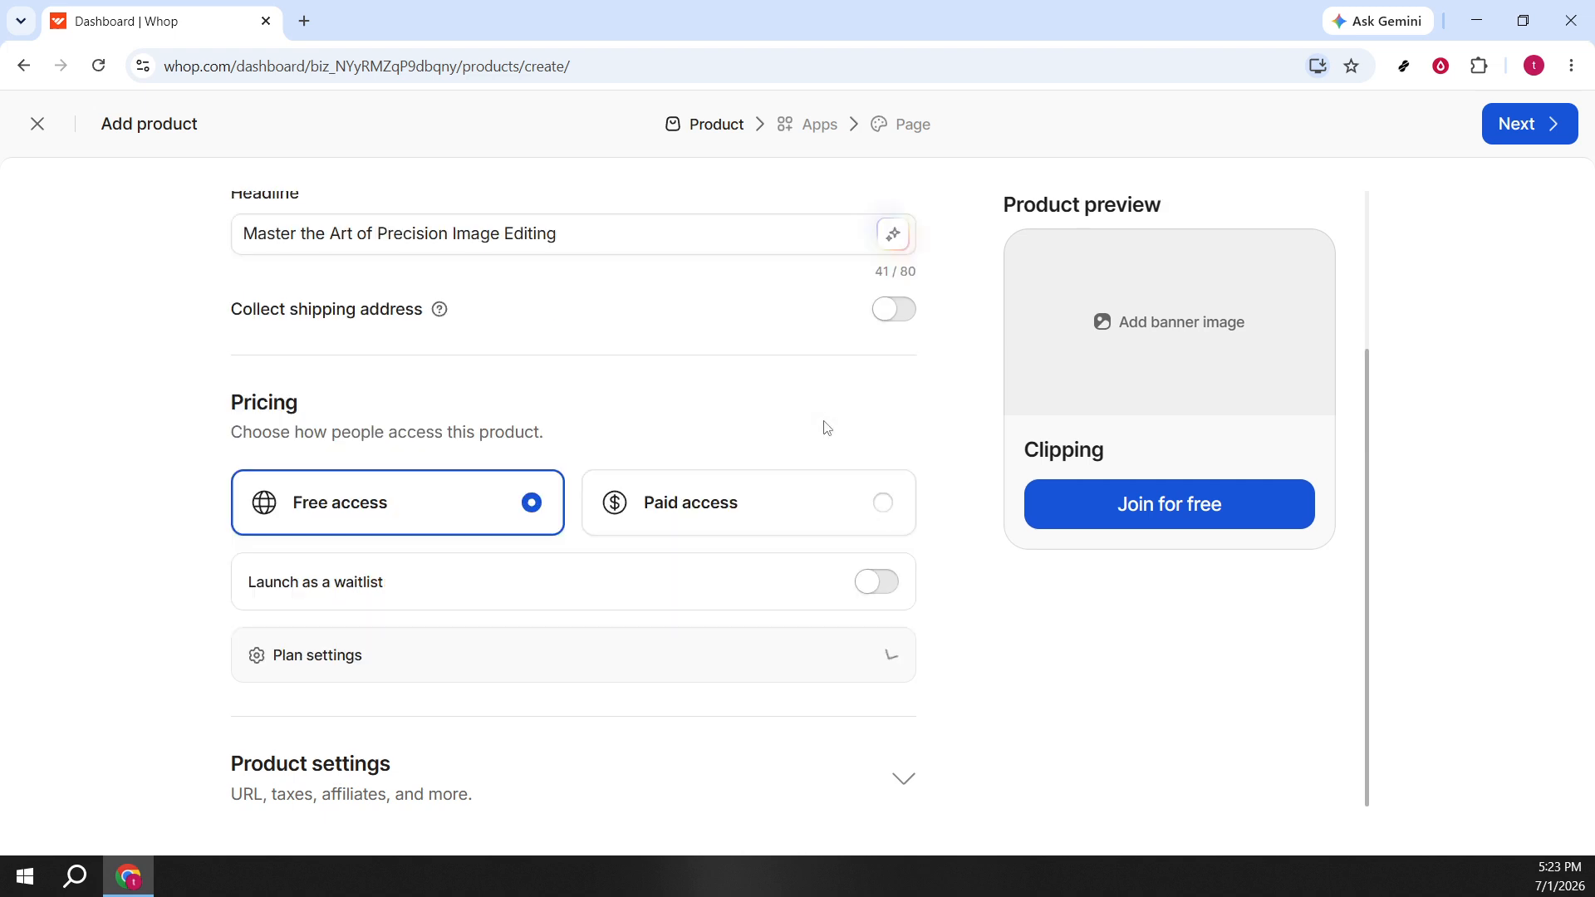
{"action": "left_click", "coordinate": [712, 653]}
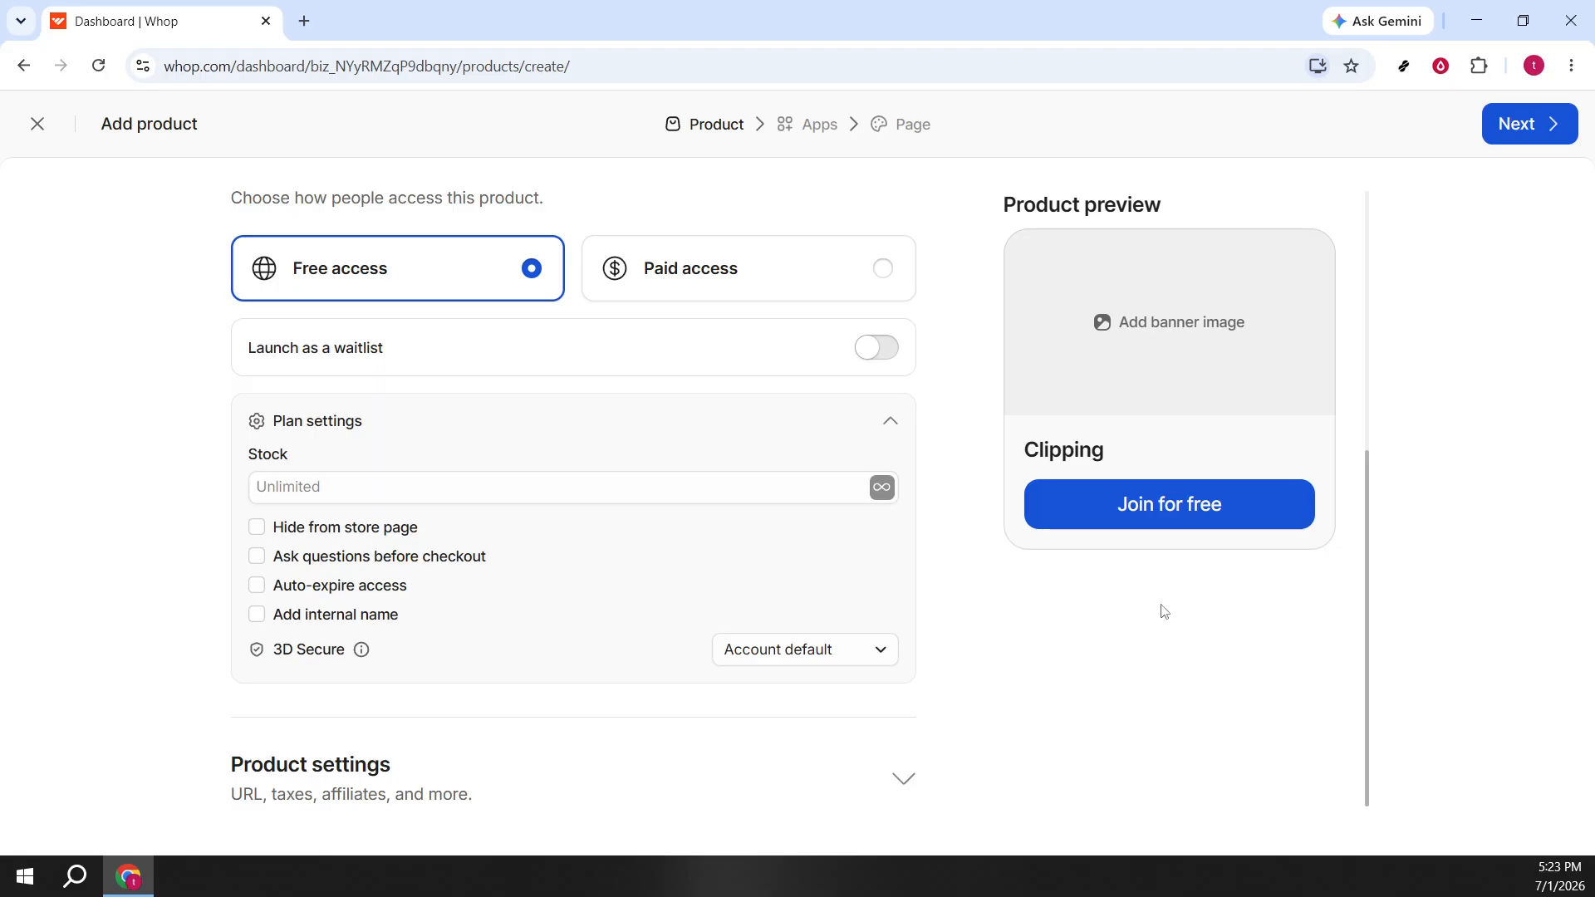
{"action": "scroll", "coordinate": [1253, 502], "scroll_direction": "up", "scroll_amount": 3}
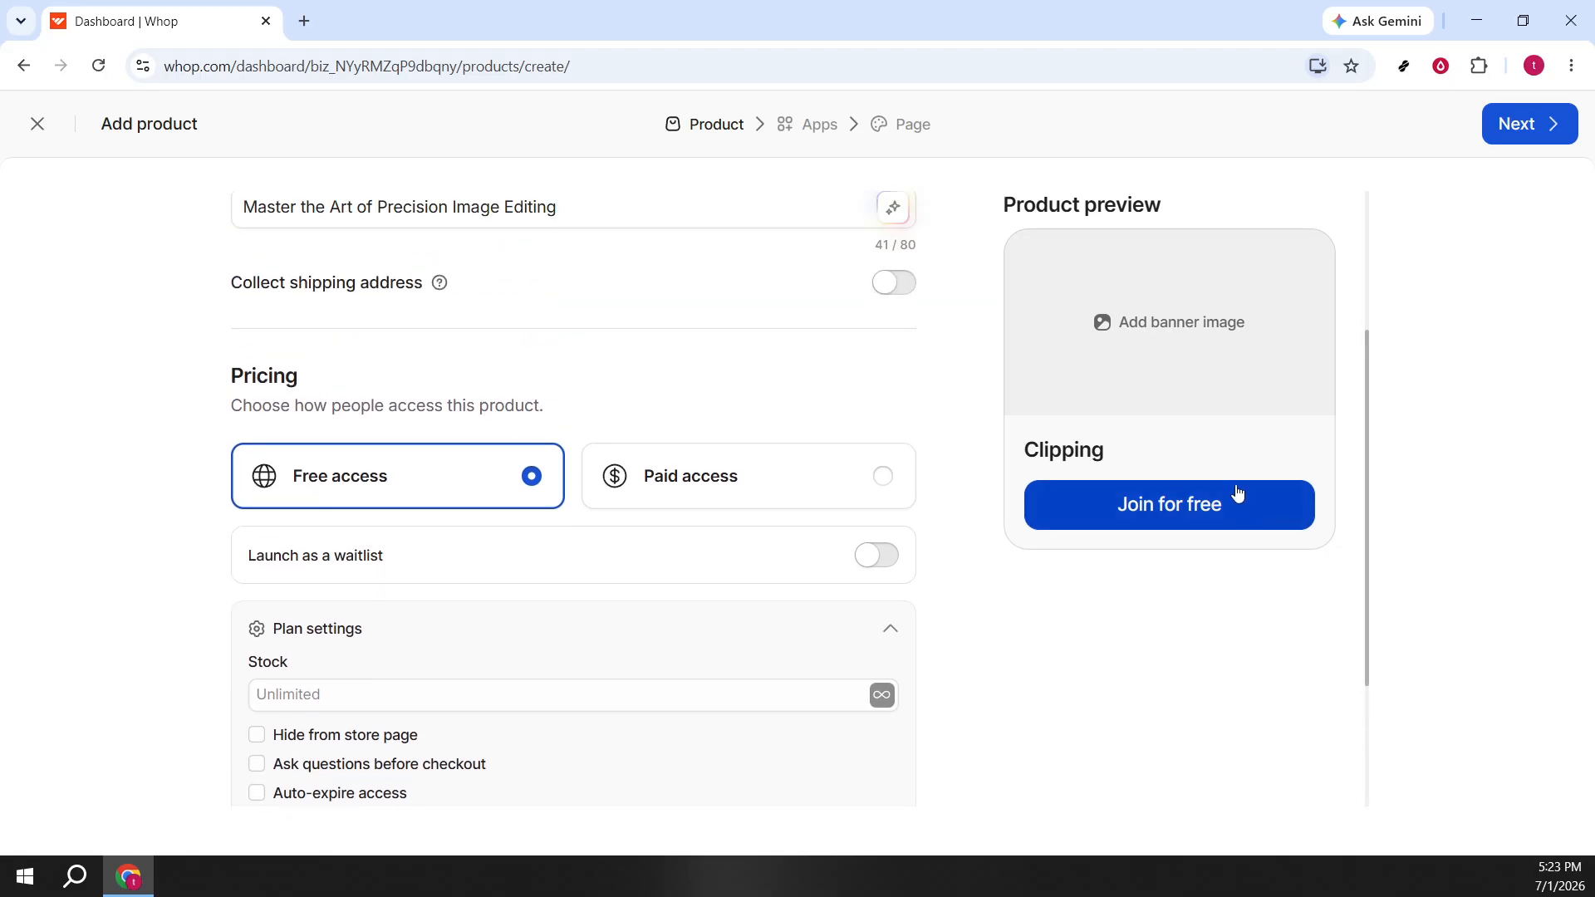
{"action": "scroll", "coordinate": [1071, 406], "scroll_direction": "up", "scroll_amount": 3}
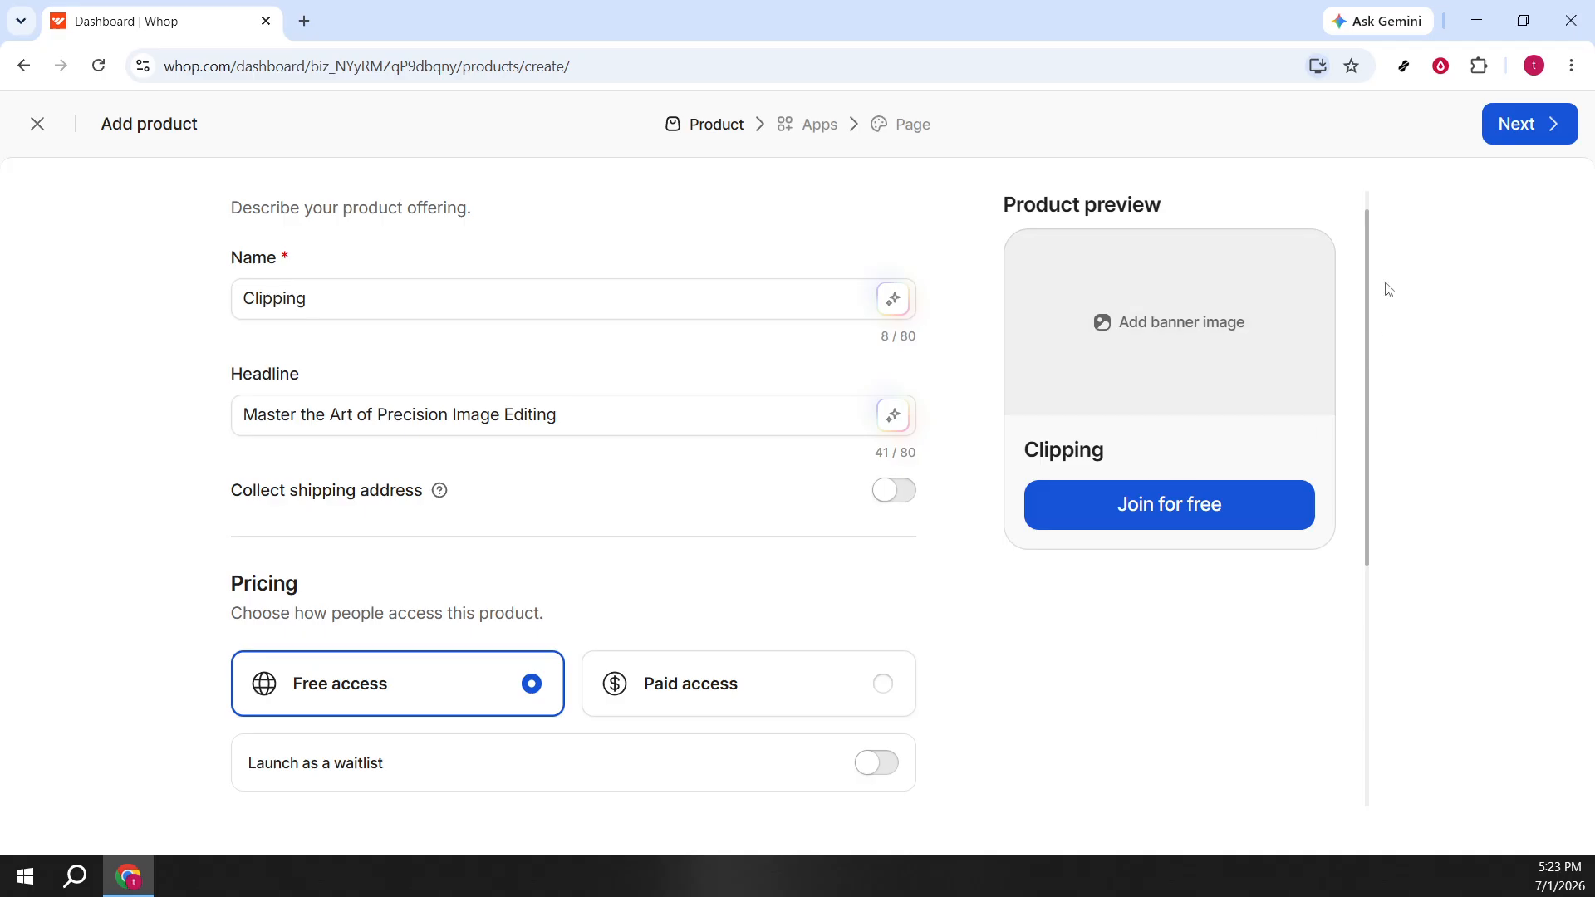
Include the Forums, Courses and Chat apps in the product and proceed to its page design
{"action": "left_click", "coordinate": [1525, 125]}
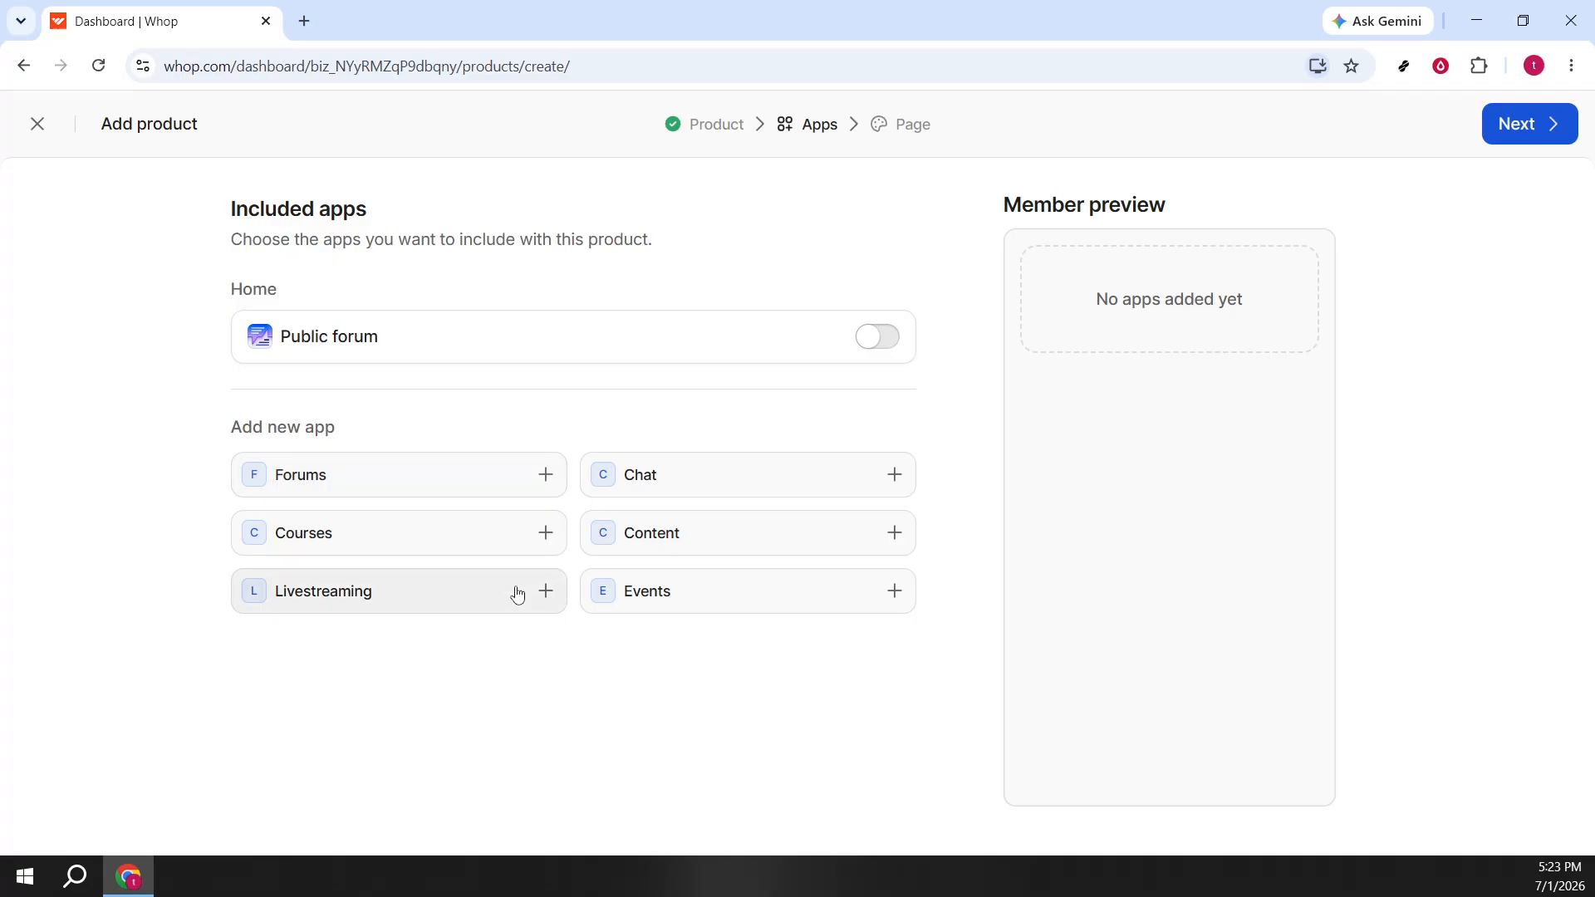
{"action": "left_click", "coordinate": [546, 475]}
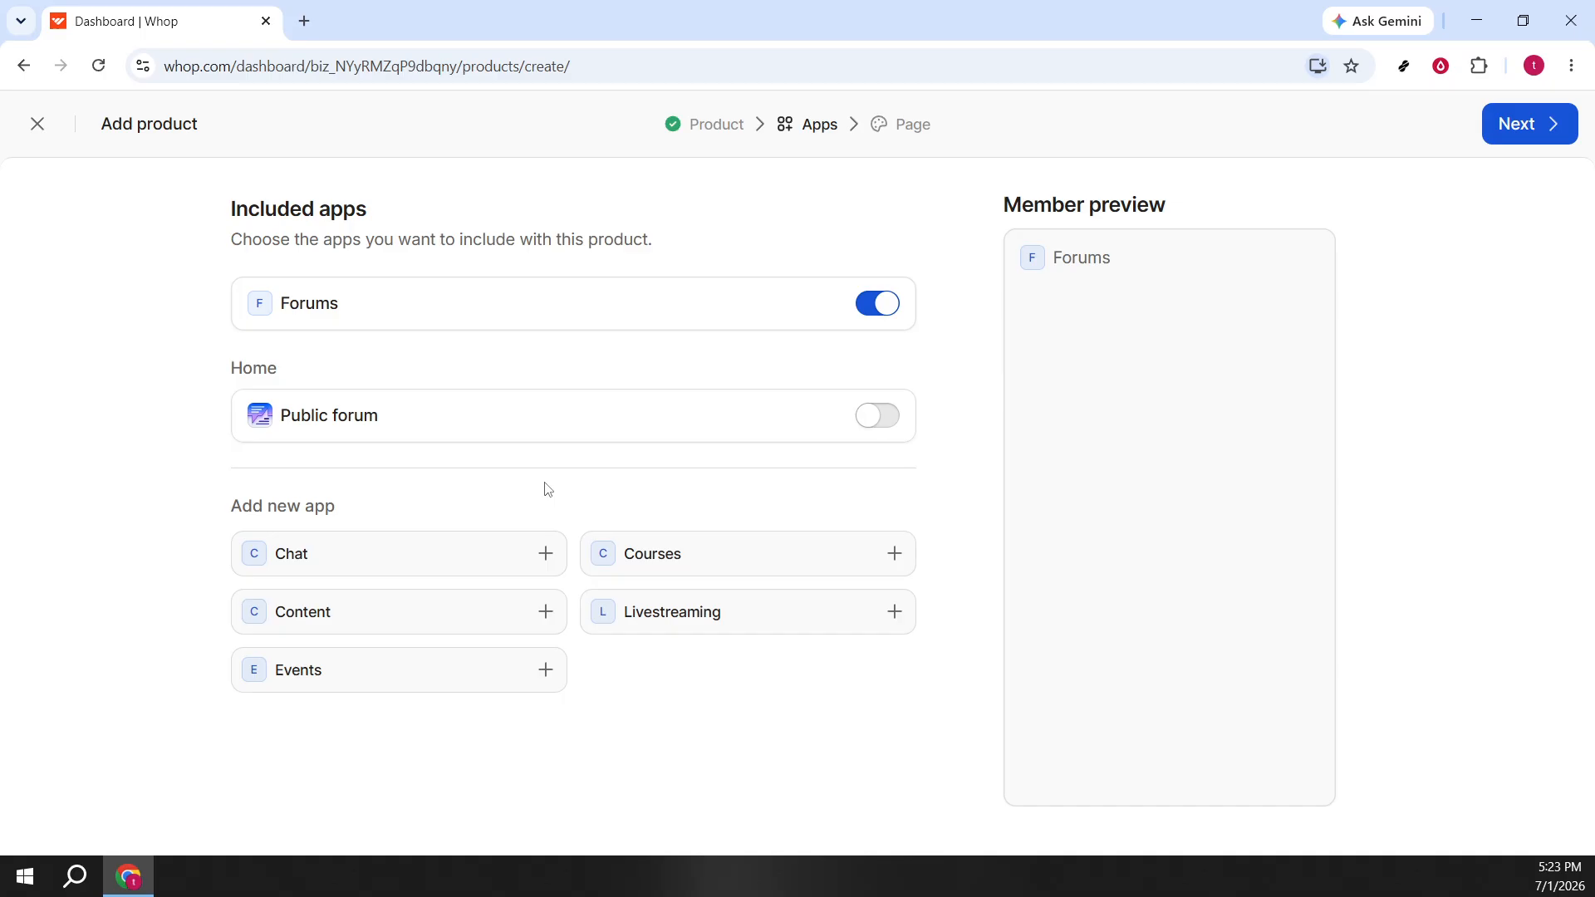
{"action": "left_click", "coordinate": [892, 556]}
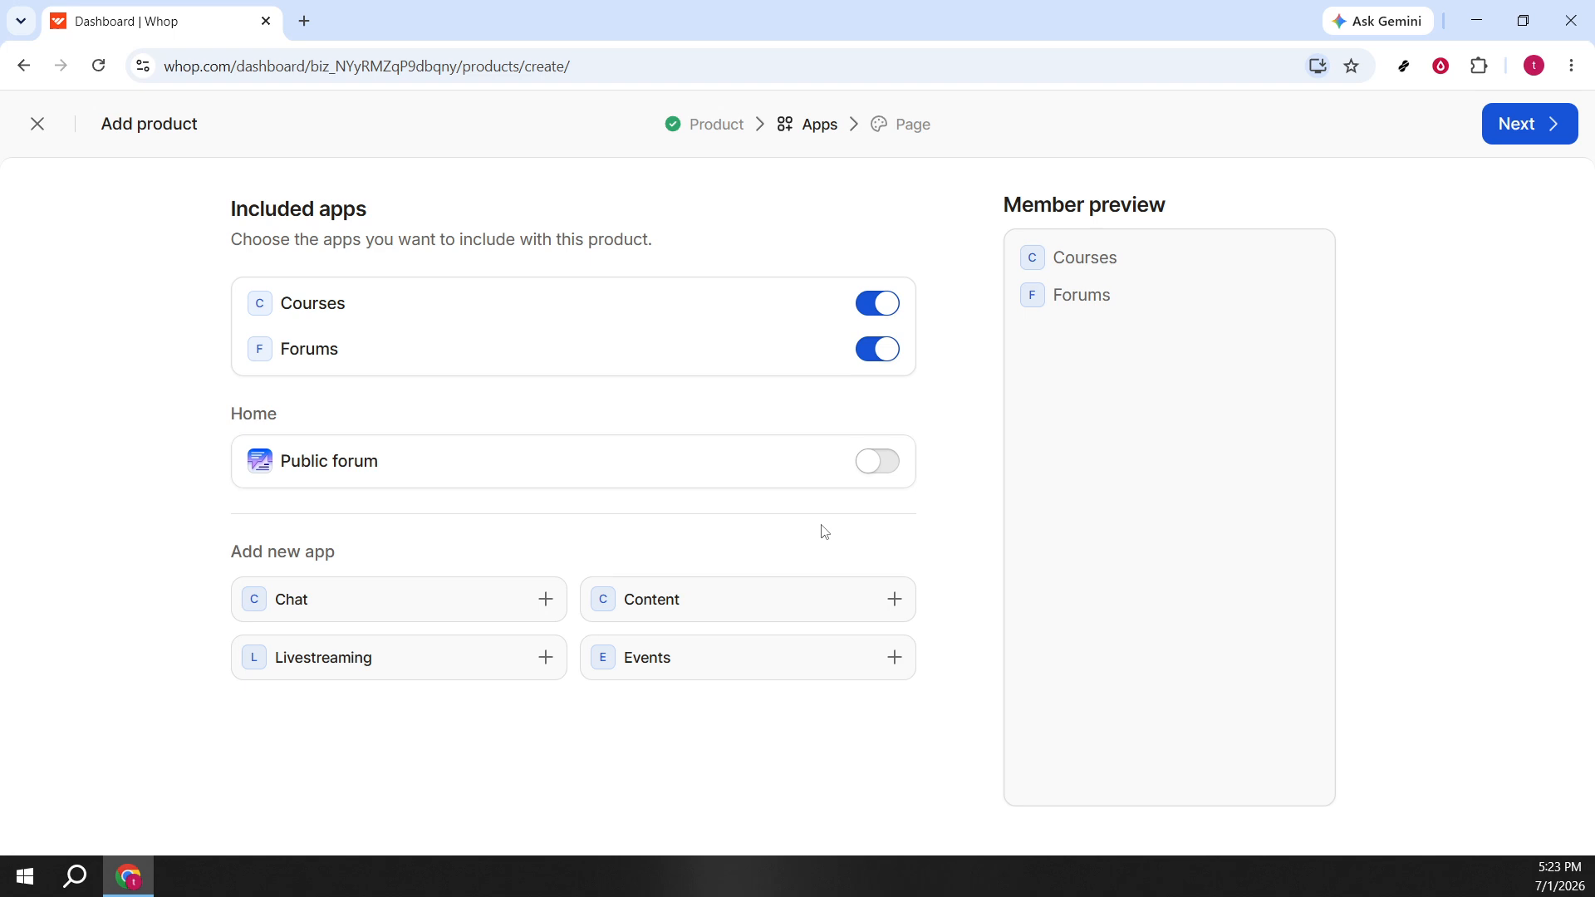
{"action": "left_click", "coordinate": [544, 600]}
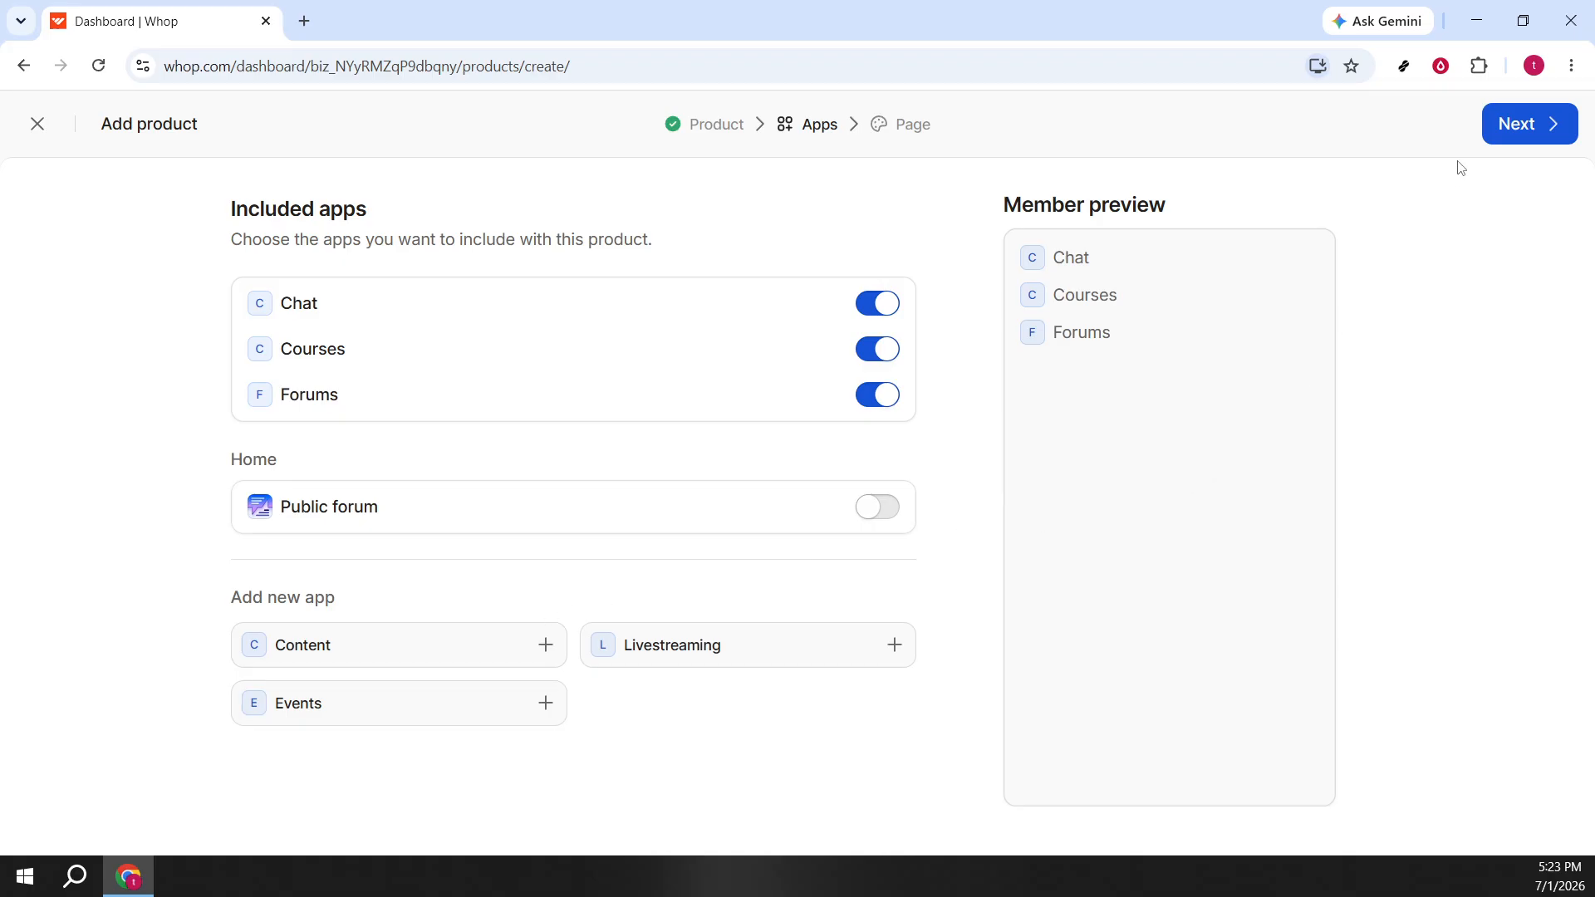
{"action": "left_click", "coordinate": [1504, 129]}
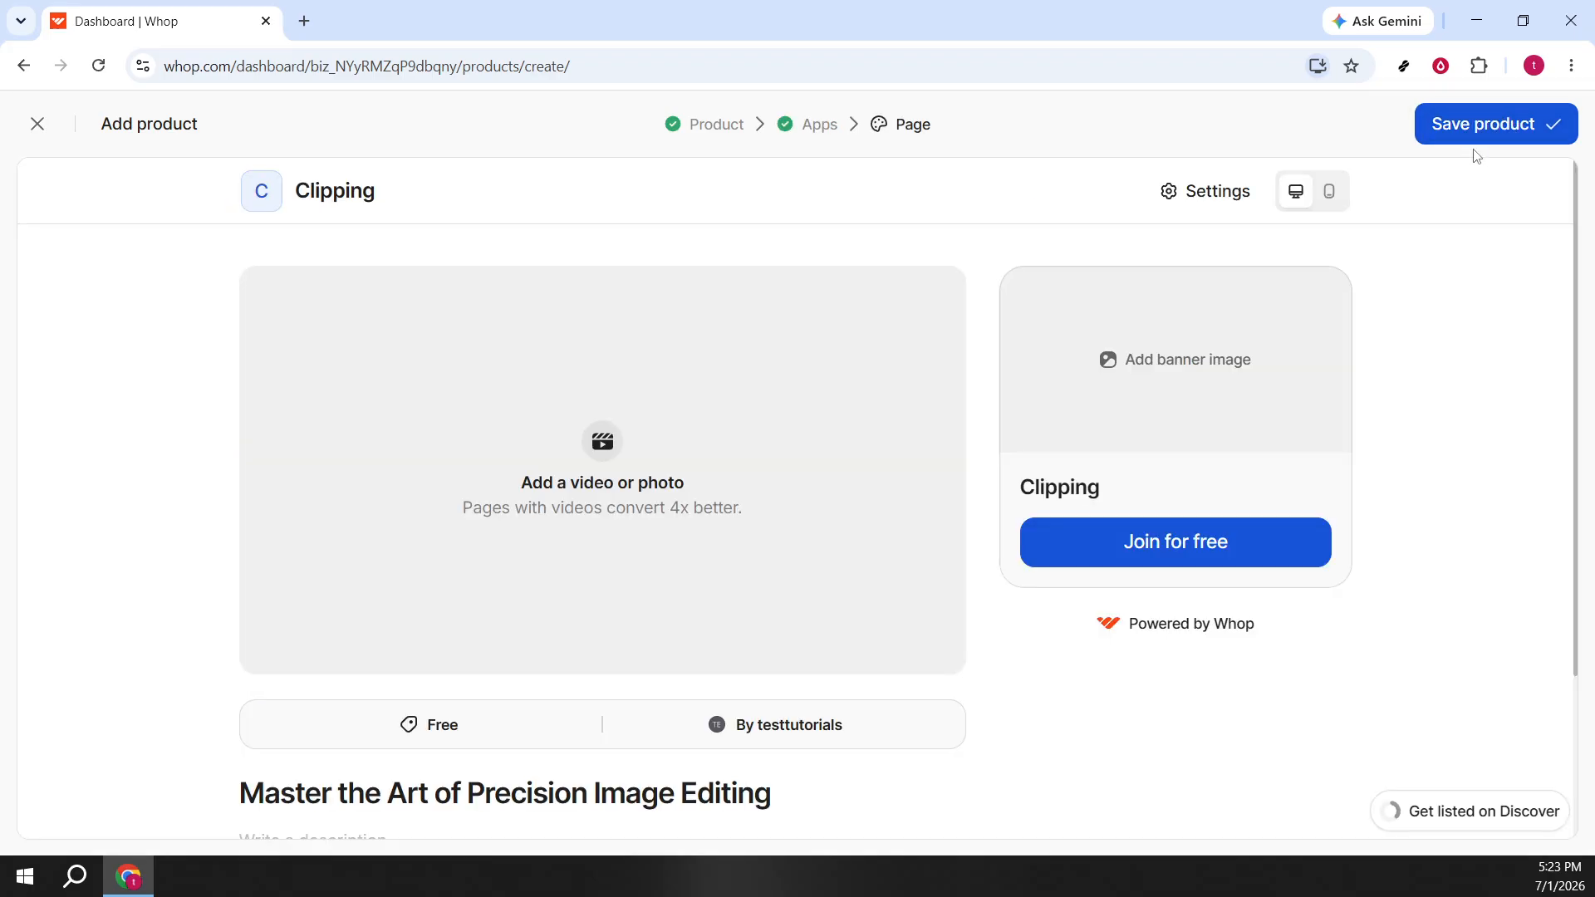
Upload the 9bf027aa828d40 image from the SPIRE FILE folder as the product page's main media and save the product
{"action": "left_click", "coordinate": [648, 480]}
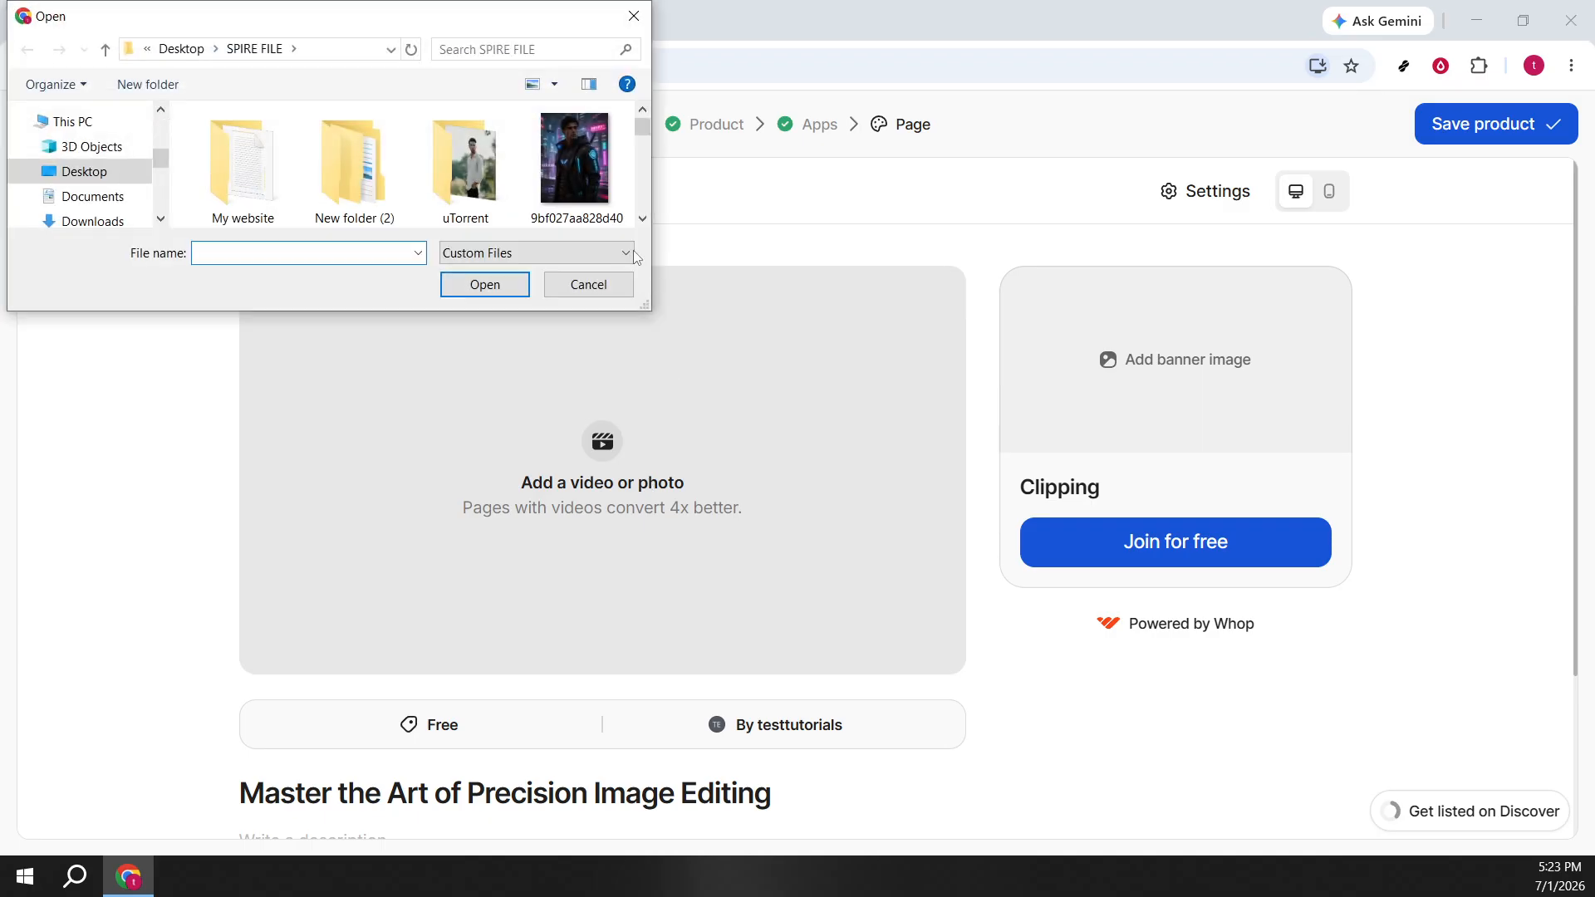
{"action": "left_click", "coordinate": [574, 158]}
{"action": "left_click", "coordinate": [487, 291]}
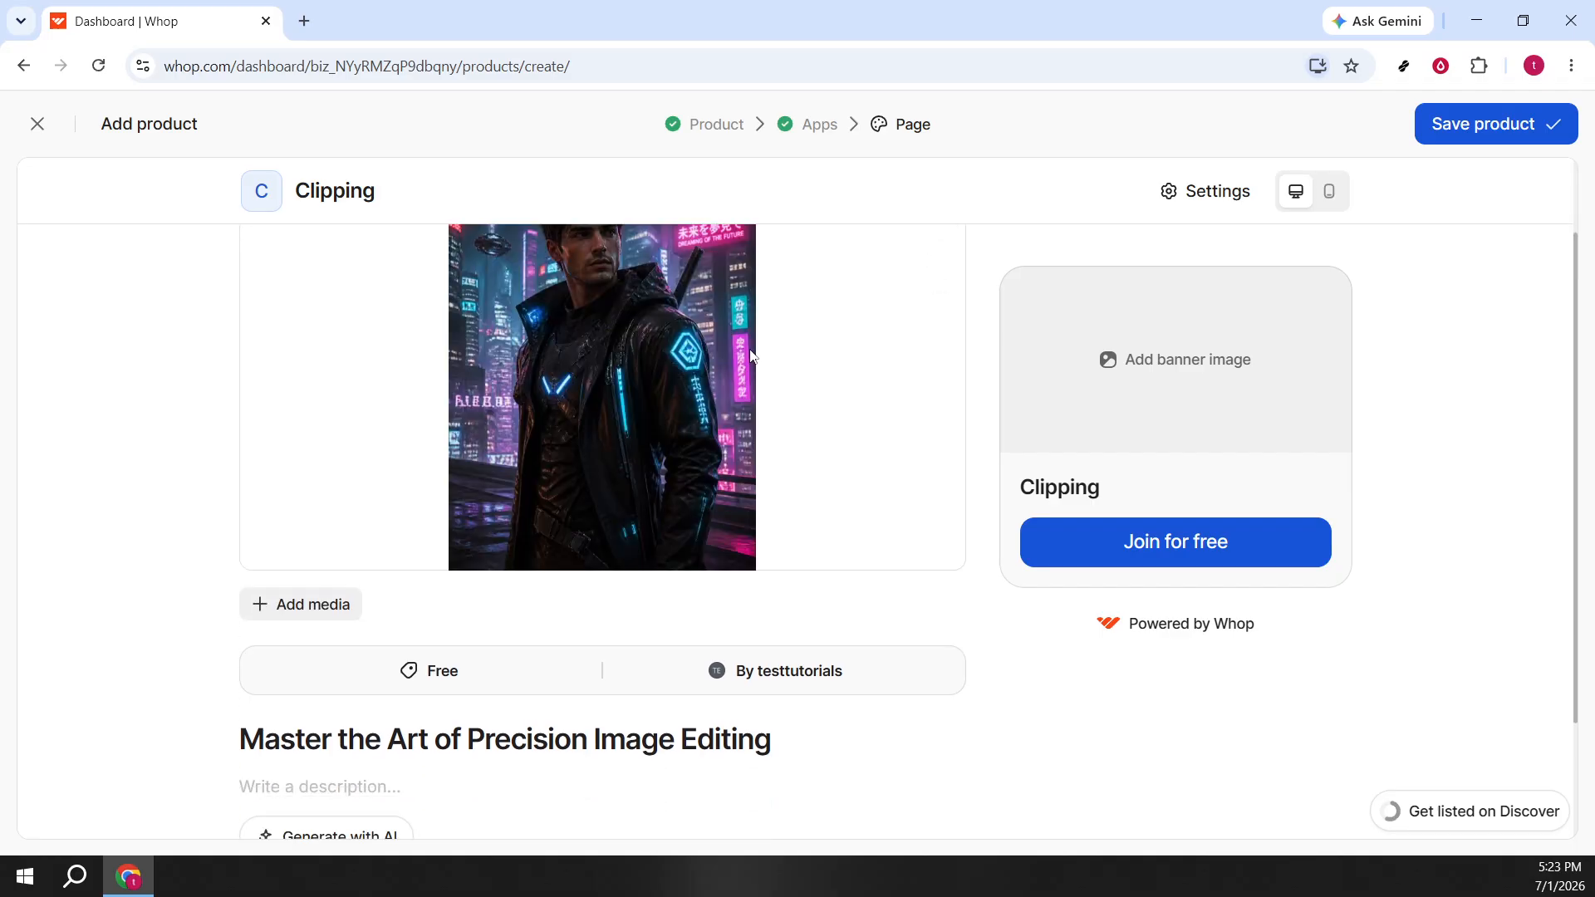
{"action": "scroll", "coordinate": [756, 370], "scroll_direction": "down", "scroll_amount": 2}
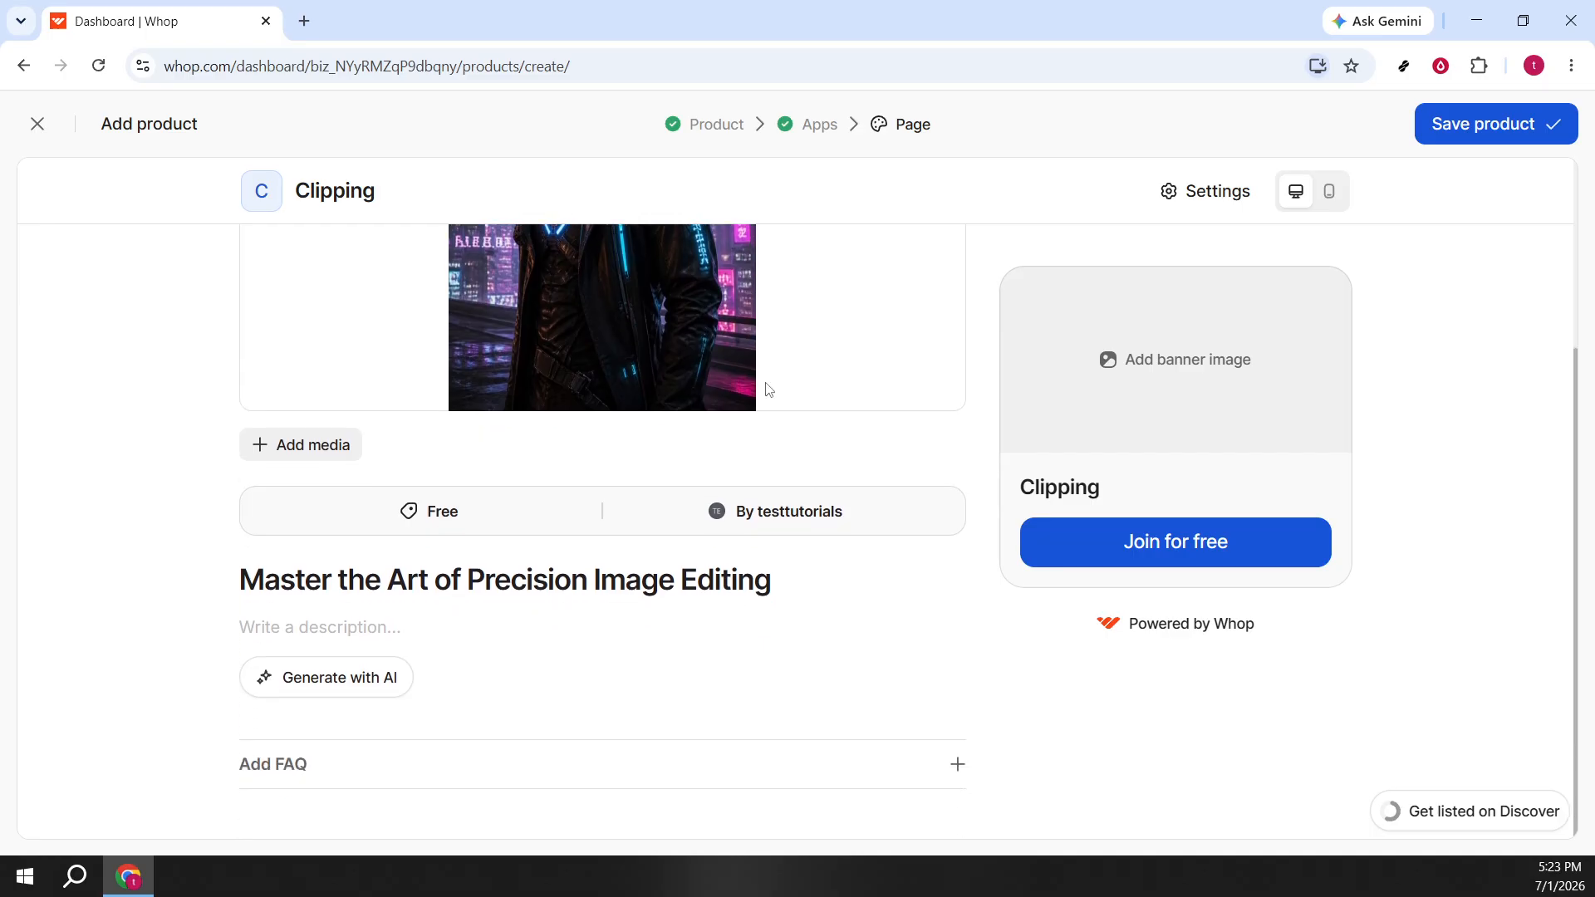
{"action": "scroll", "coordinate": [831, 413], "scroll_direction": "up", "scroll_amount": 3}
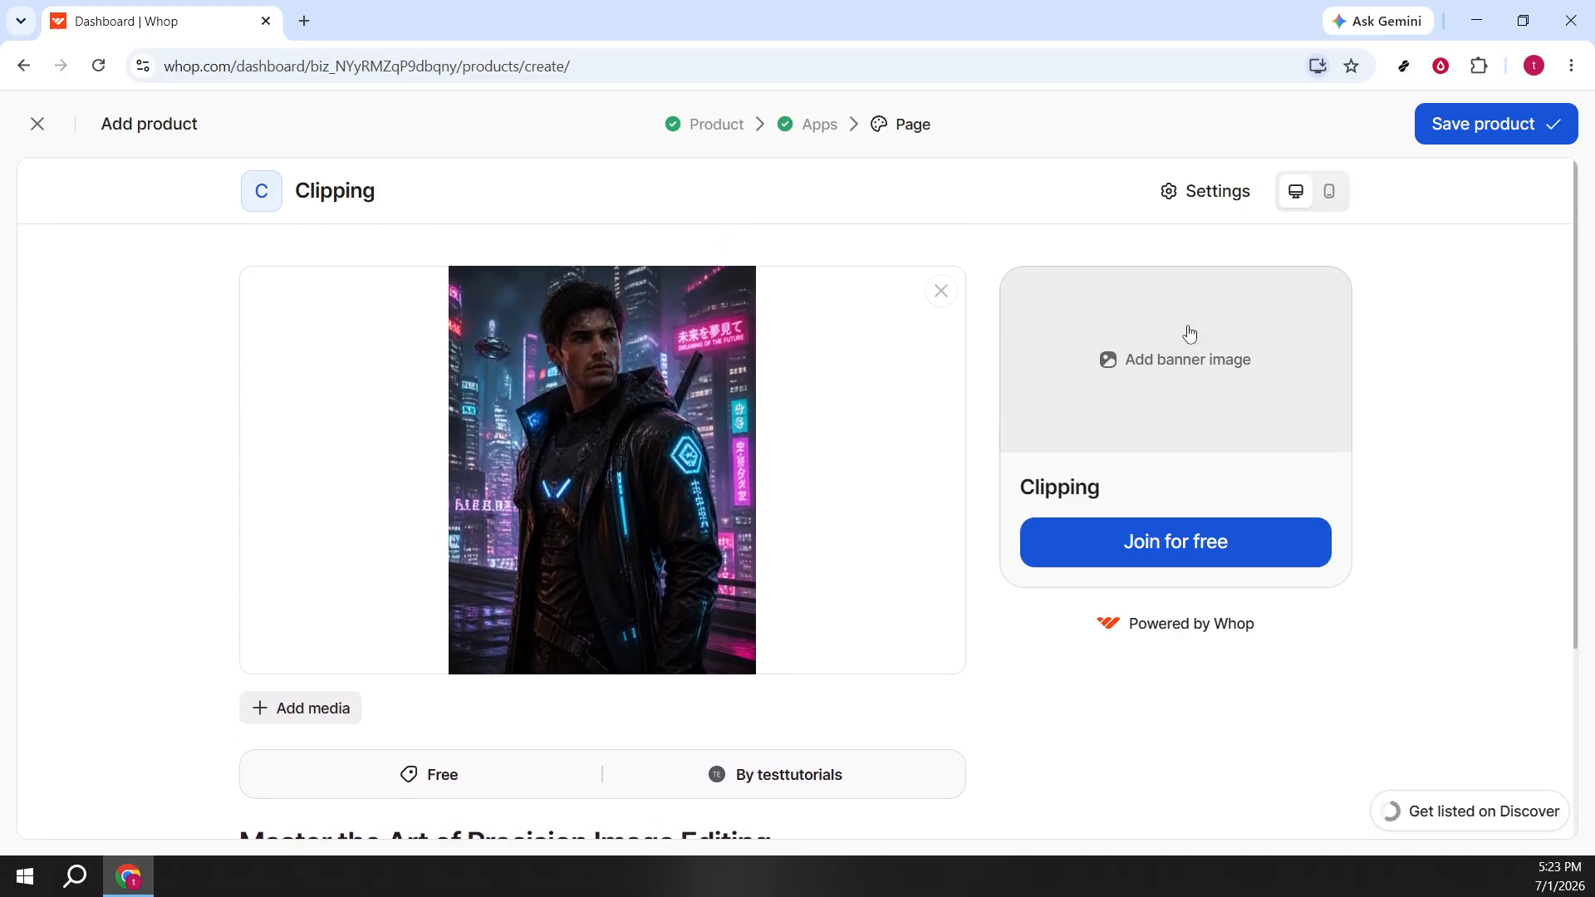
{"action": "left_click", "coordinate": [1485, 133]}
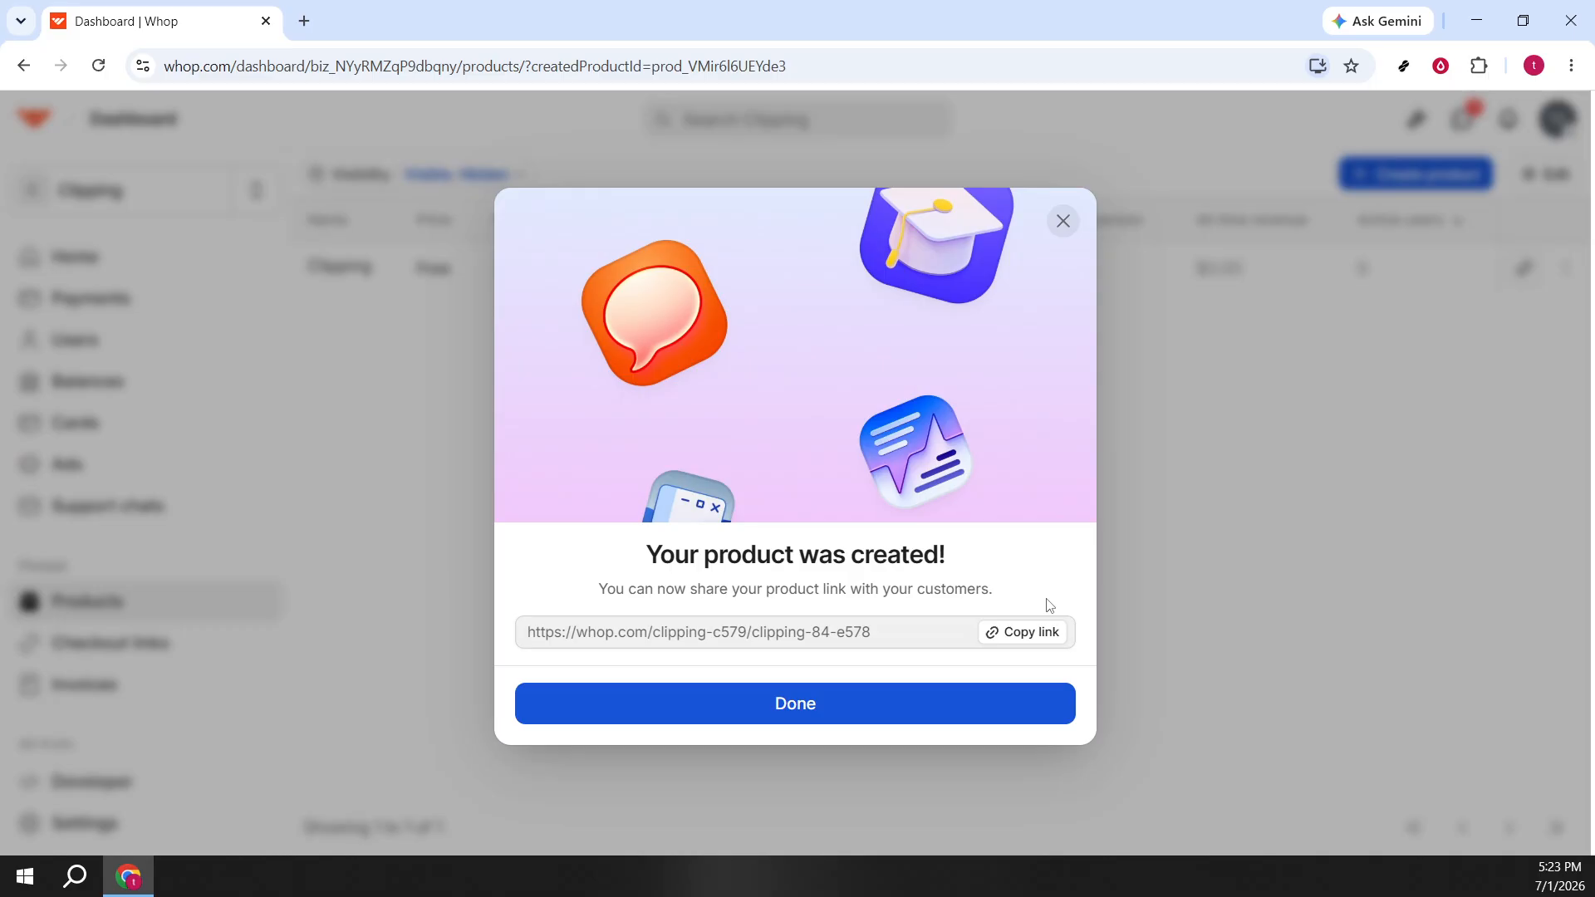
Copy the new product's share link and open the Clipping product from the product list
{"action": "left_click", "coordinate": [1028, 635]}
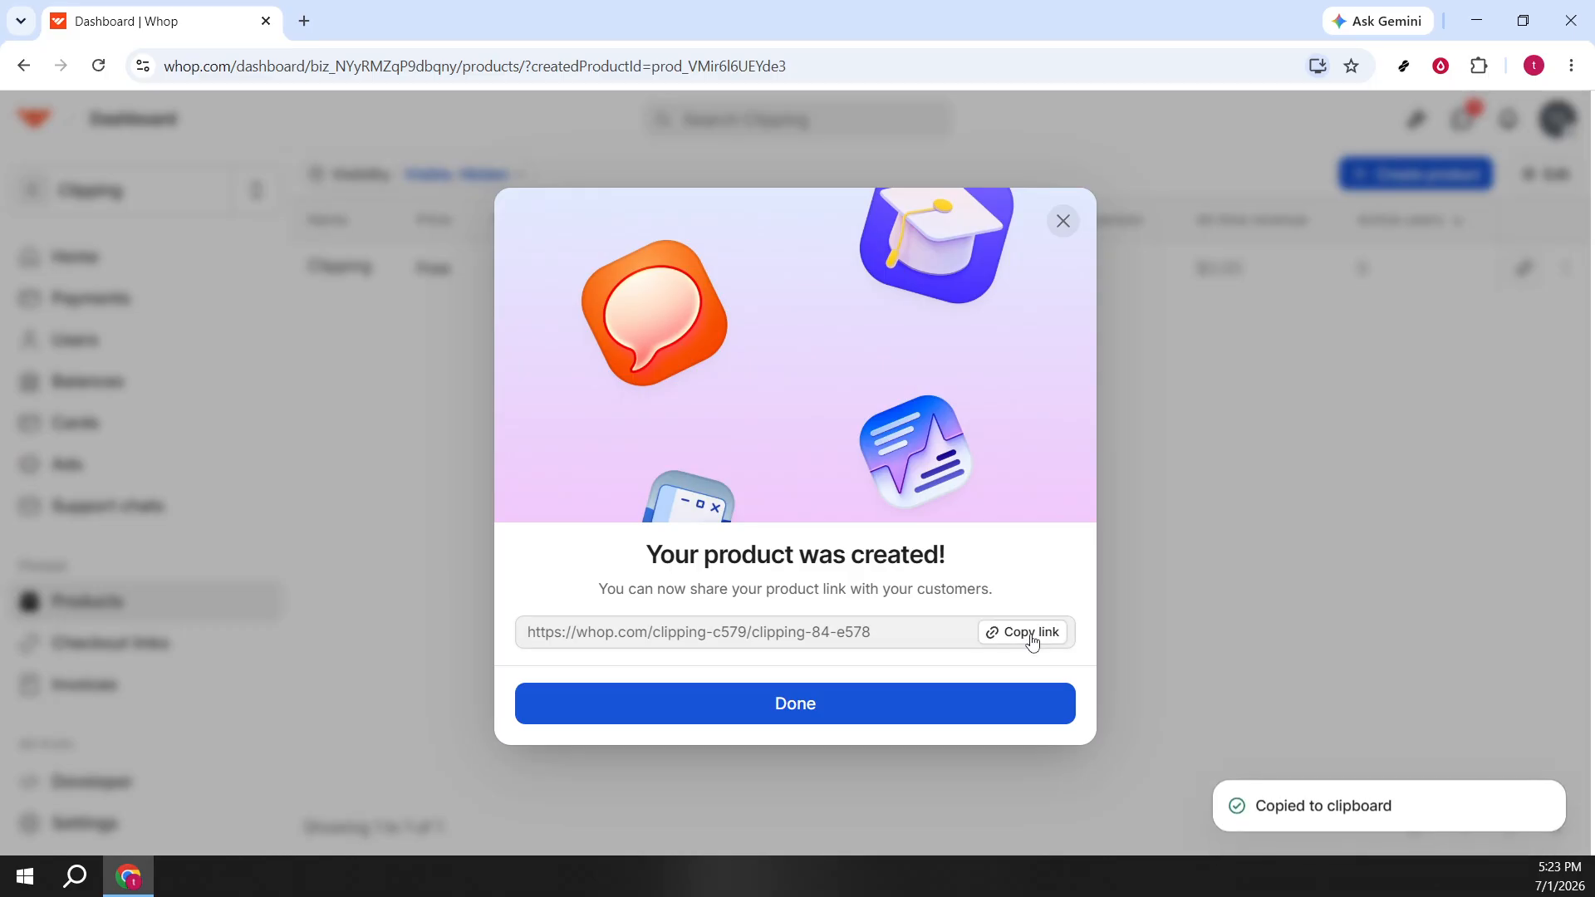
{"action": "left_click", "coordinate": [797, 703]}
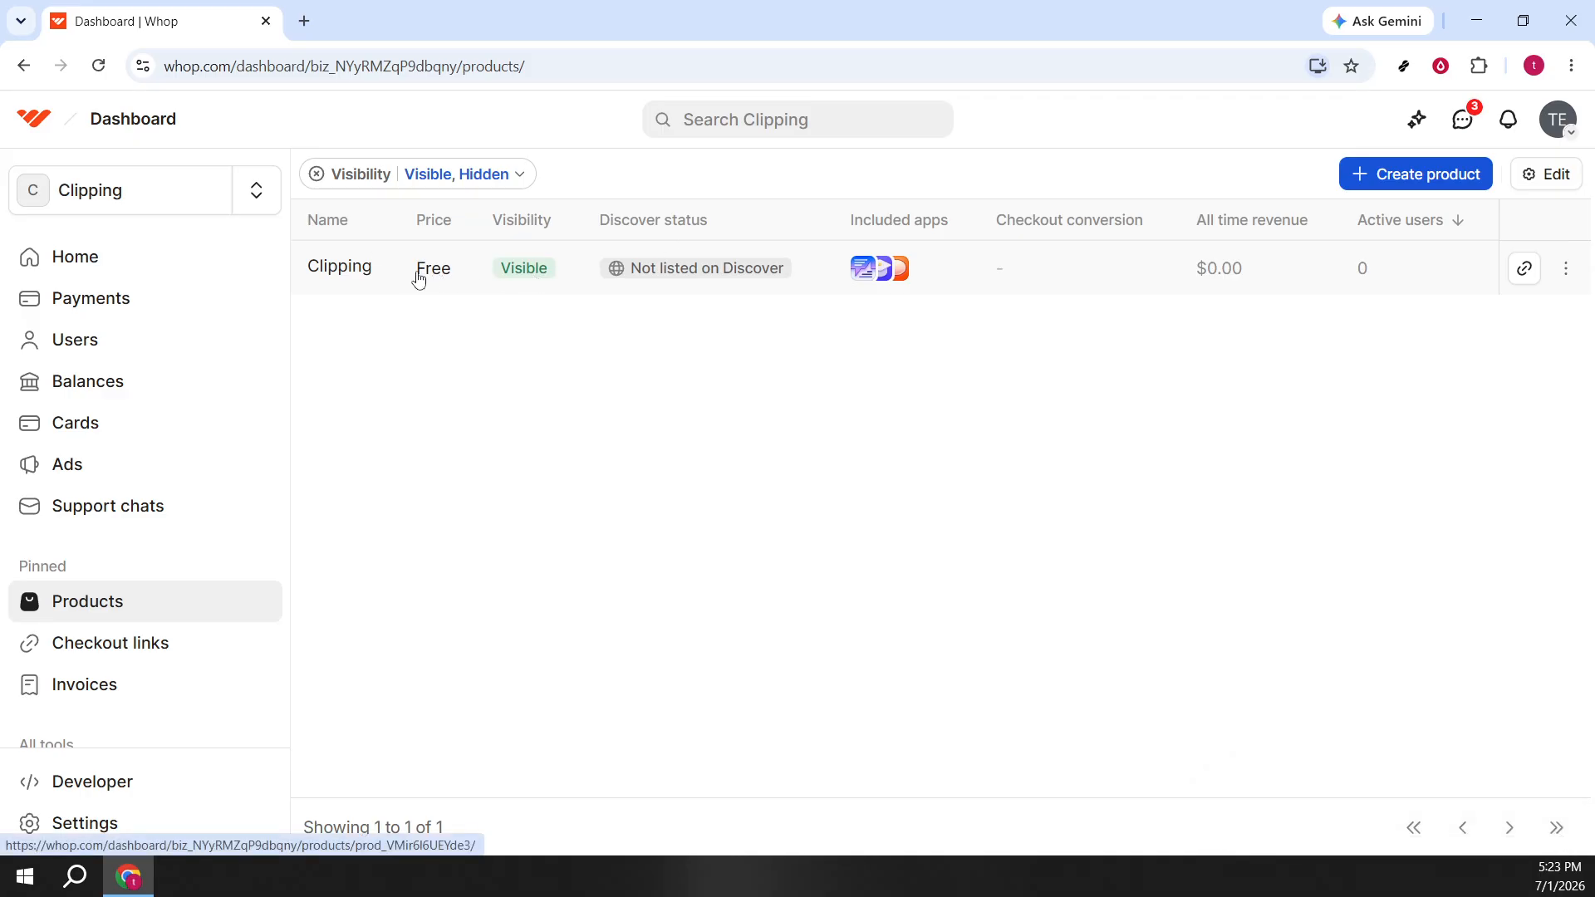
{"action": "left_click", "coordinate": [939, 277]}
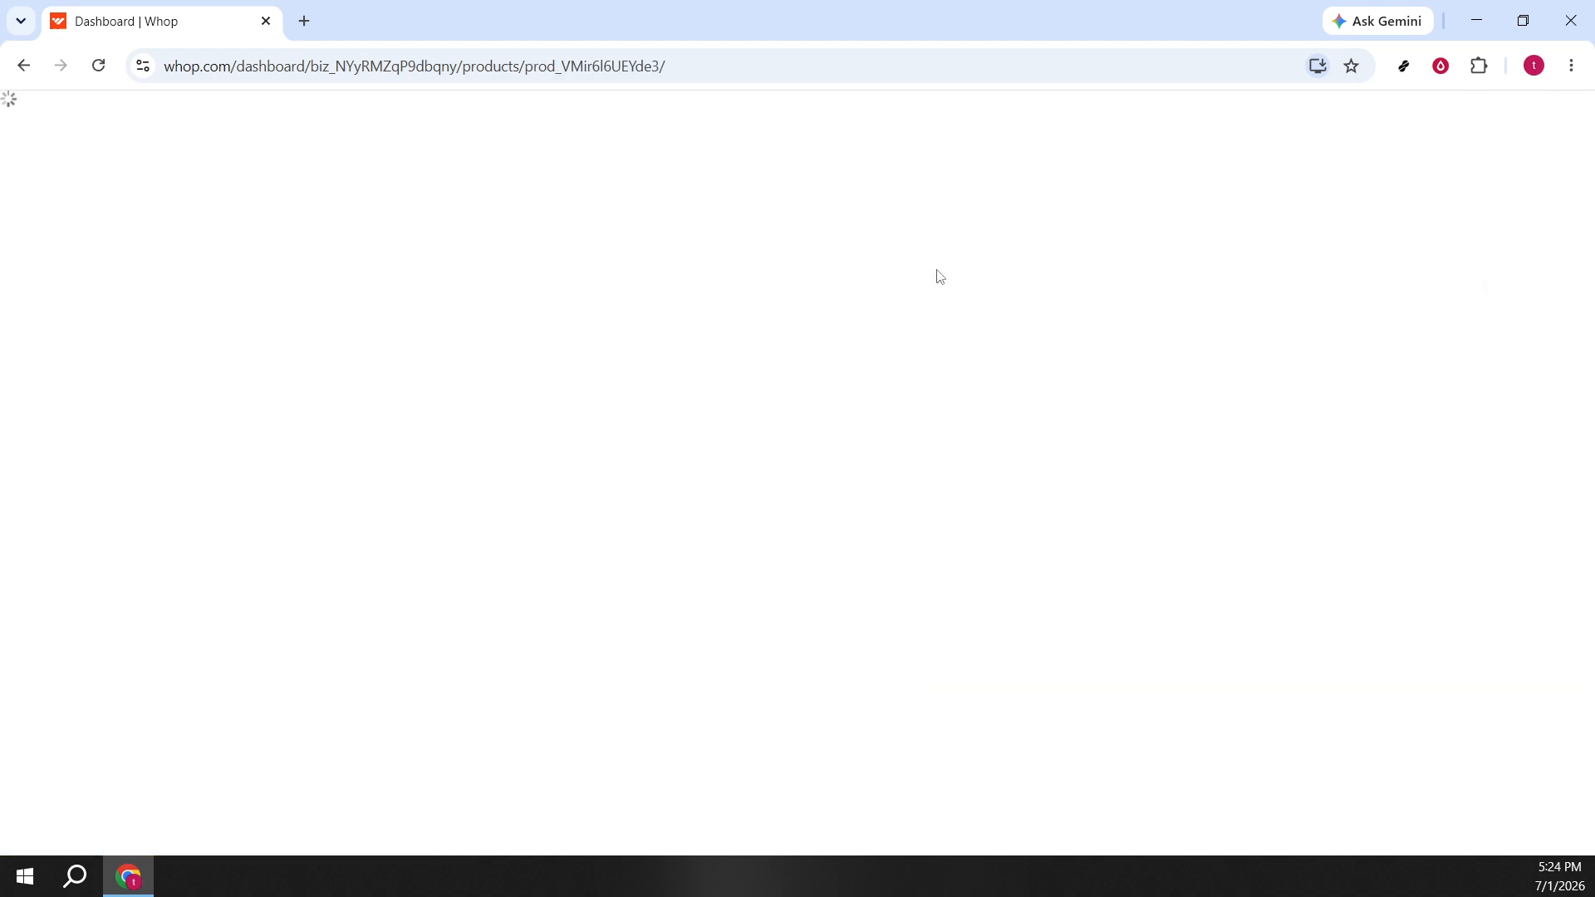